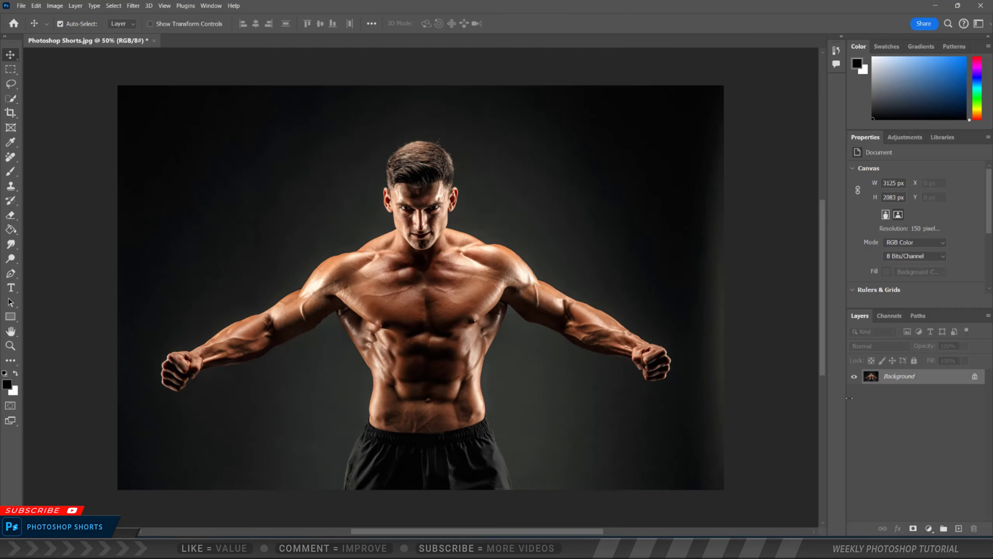
Duplicate the photo to Layer 1, select the man with Quick Selection, and mask Layer 1 to him
key("ctrl+j")
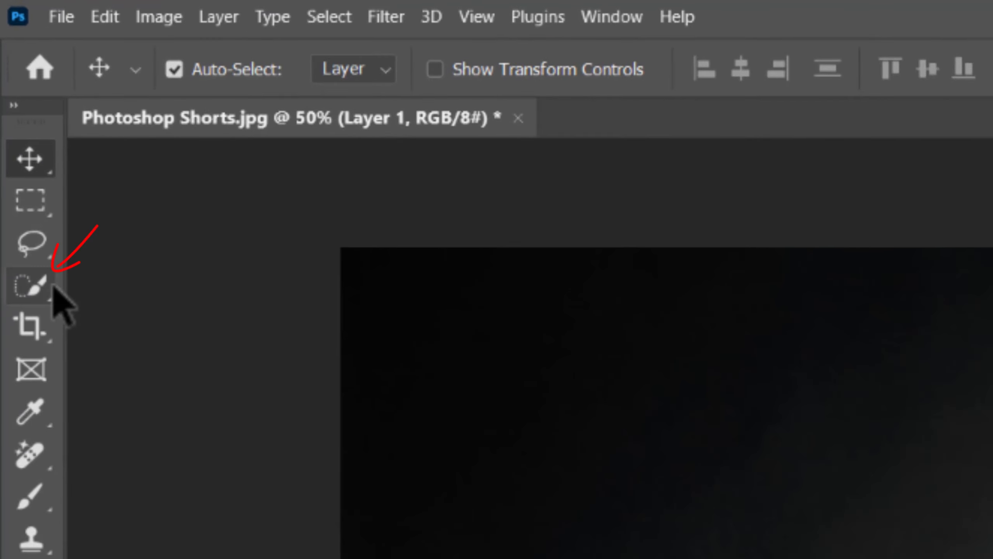
right_click(54, 288)
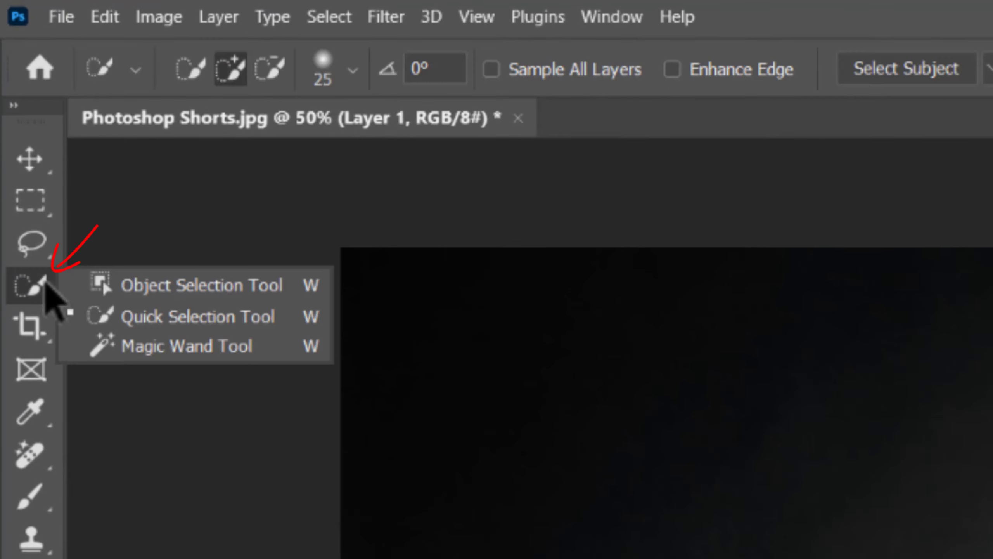
left_click(173, 285)
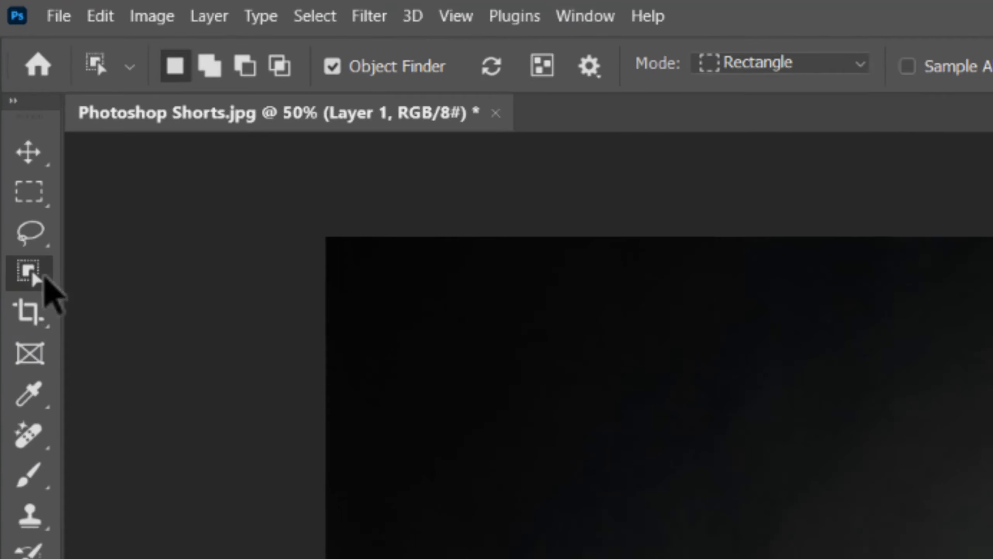
right_click(39, 281)
left_click(128, 317)
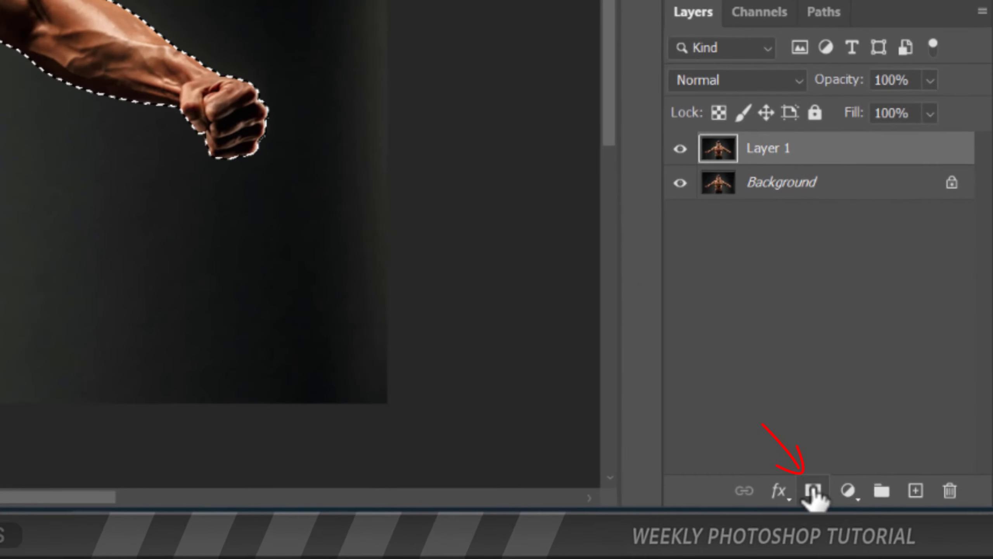
left_click(913, 529)
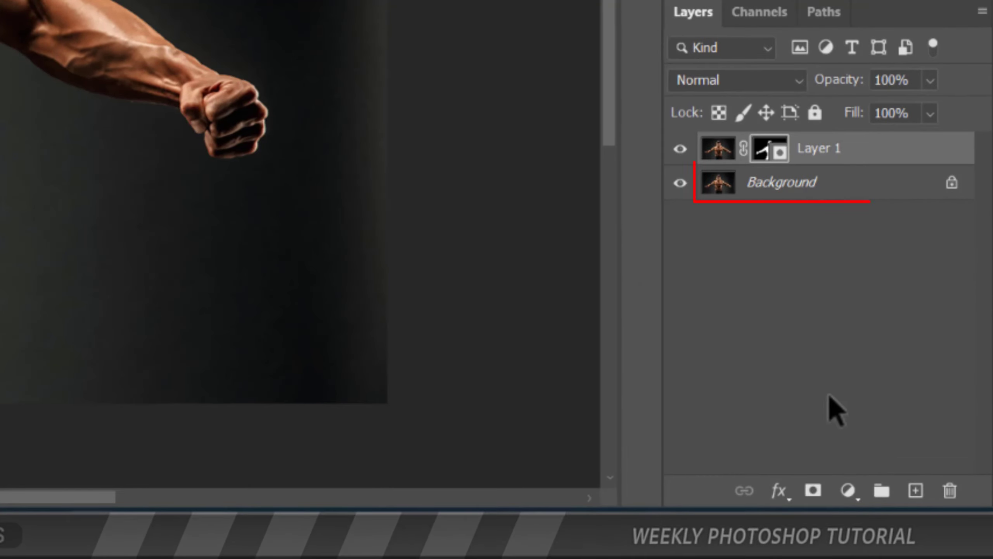
Add a black Solid Color fill layer above the Background
left_click(841, 187)
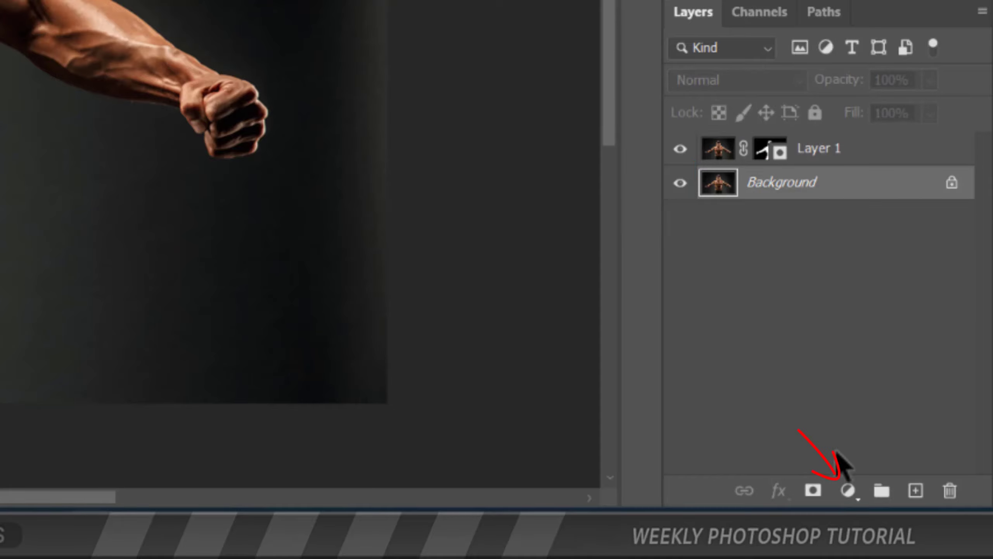
left_click(848, 491)
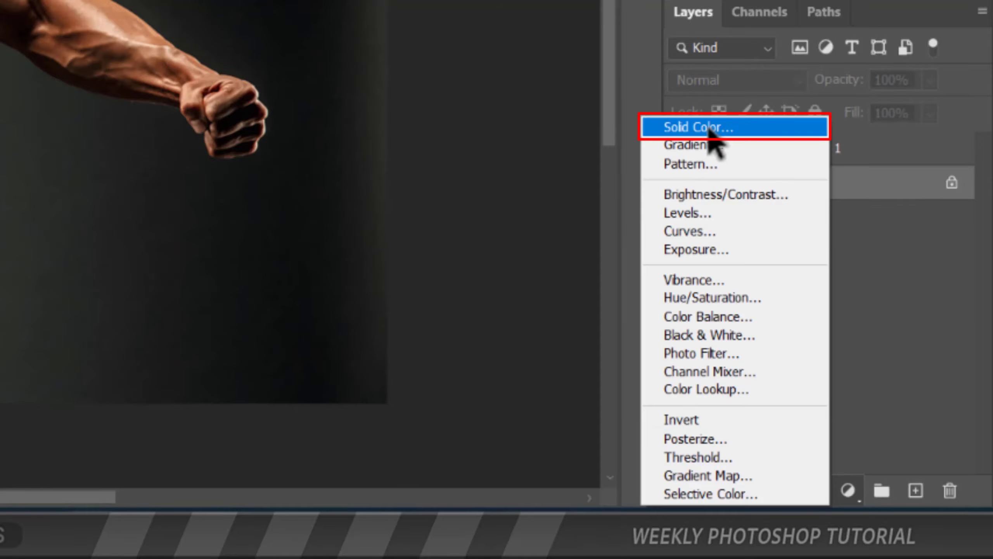
left_click(709, 127)
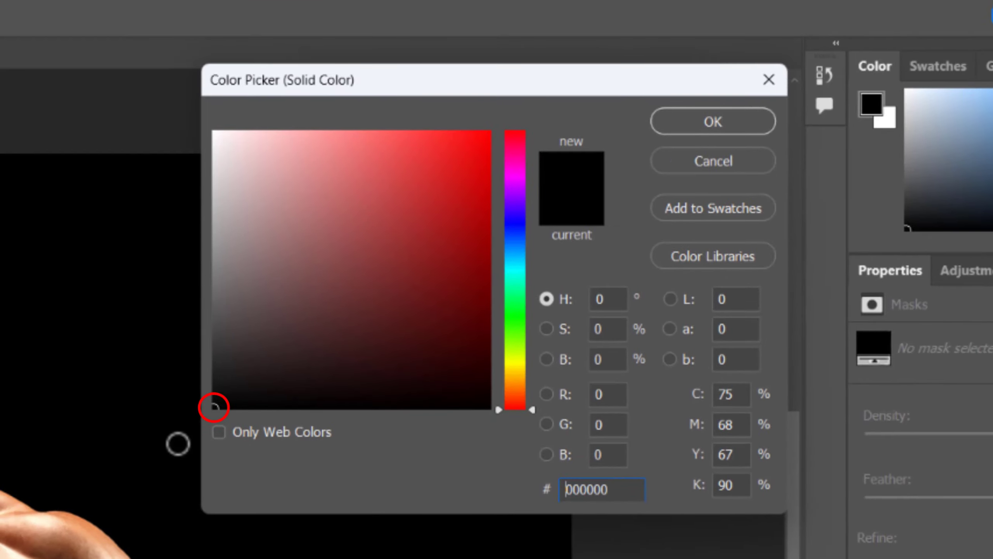
left_click(704, 129)
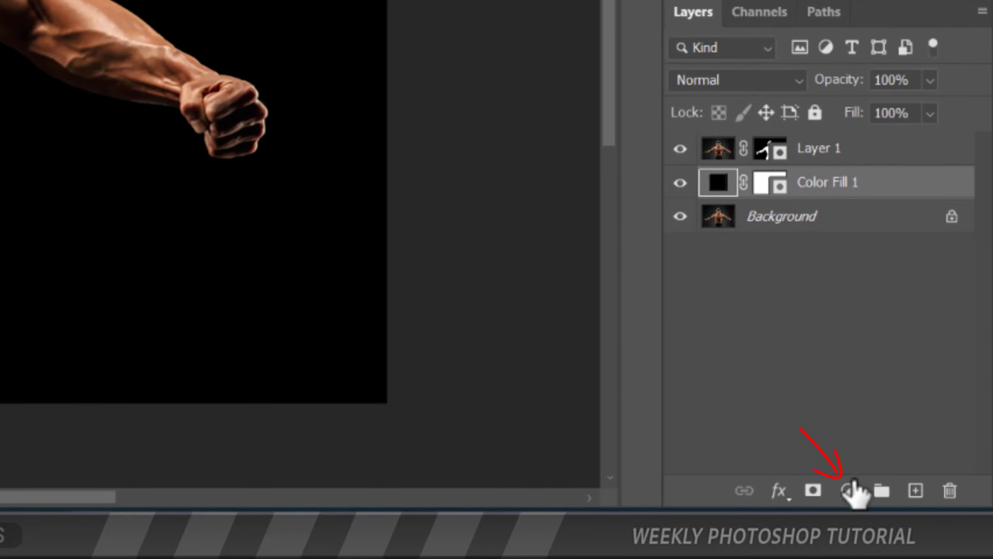
Add a bright blue Solid Color fill in Linear Dodge (Add) with its mask inverted
left_click(853, 485)
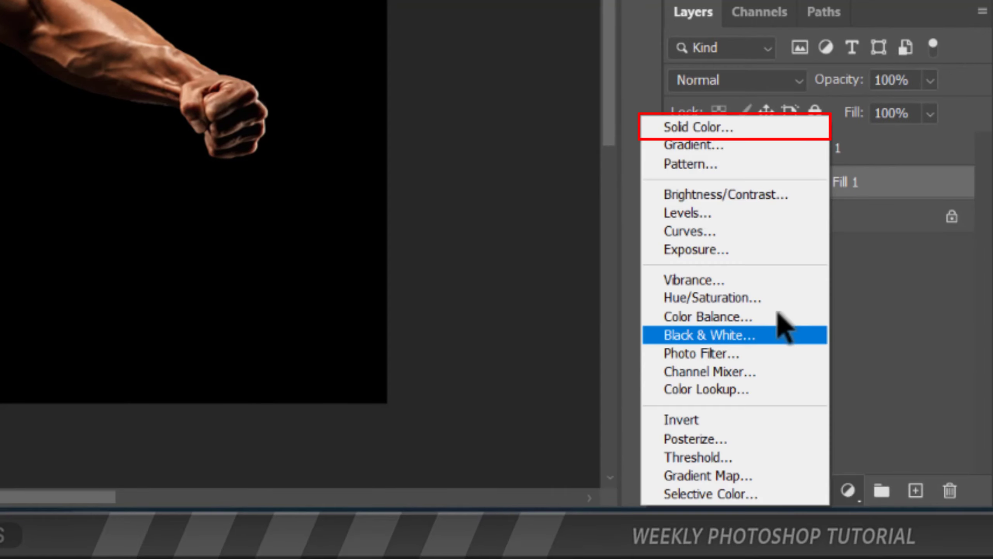
left_click(709, 129)
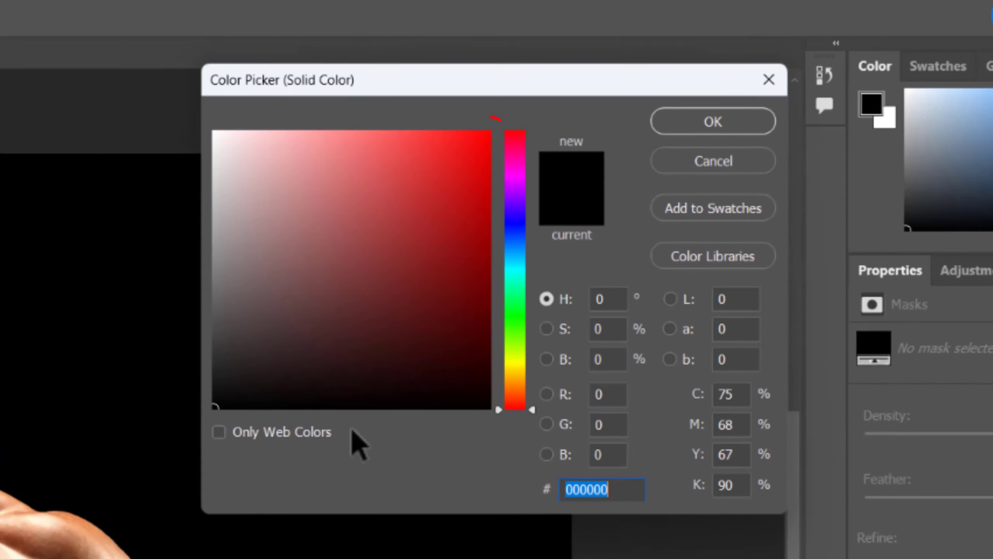
left_click(461, 186)
left_click(489, 133)
left_click_drag(509, 200, 514, 247)
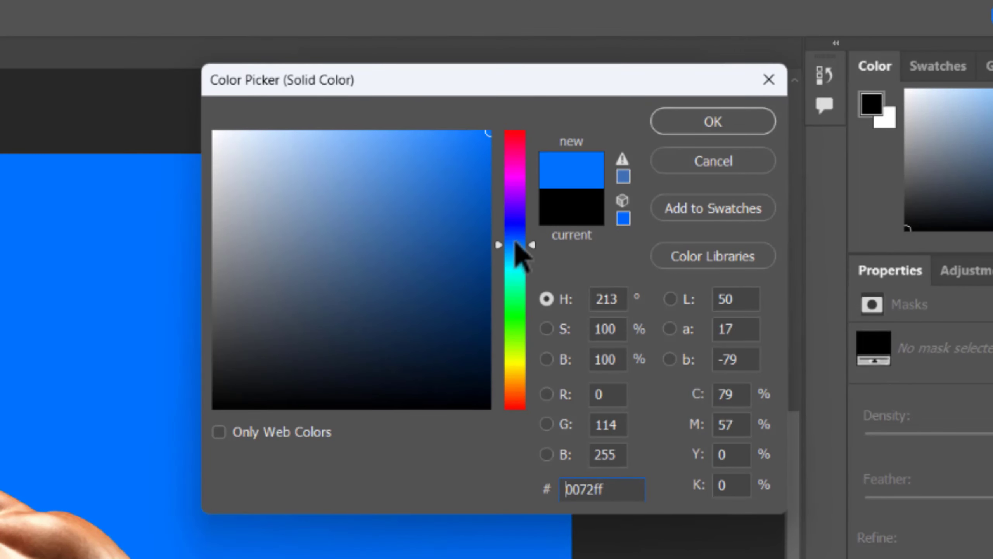
left_click(722, 125)
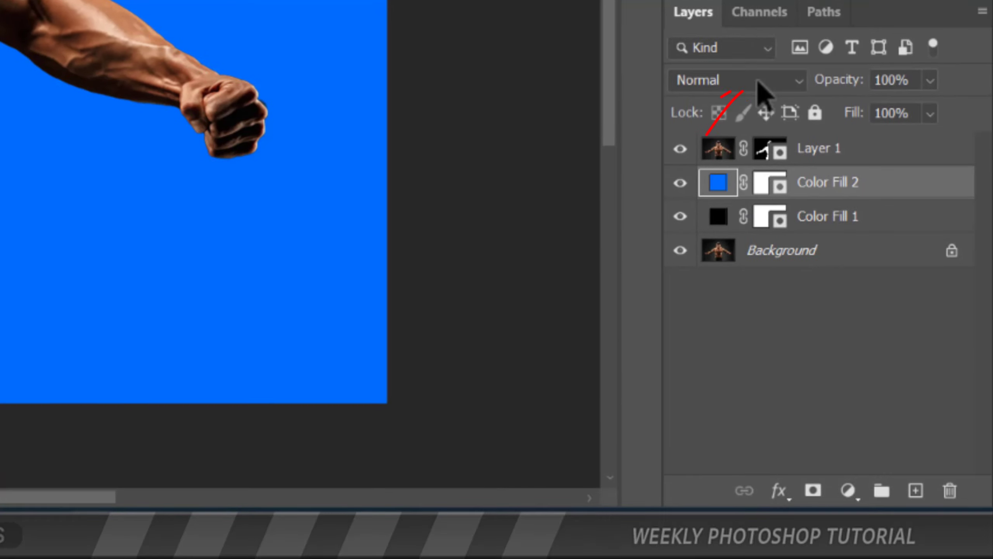
left_click(756, 93)
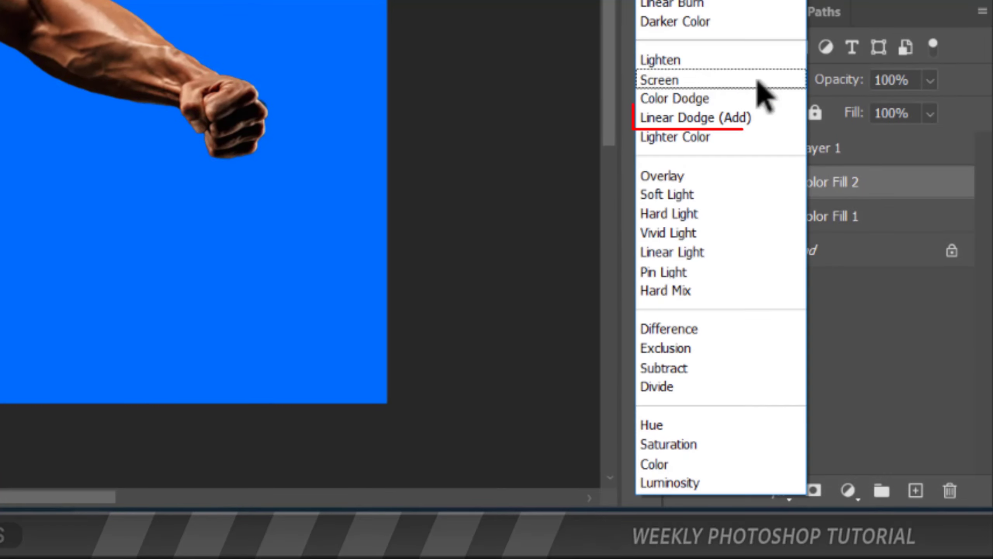
left_click(758, 120)
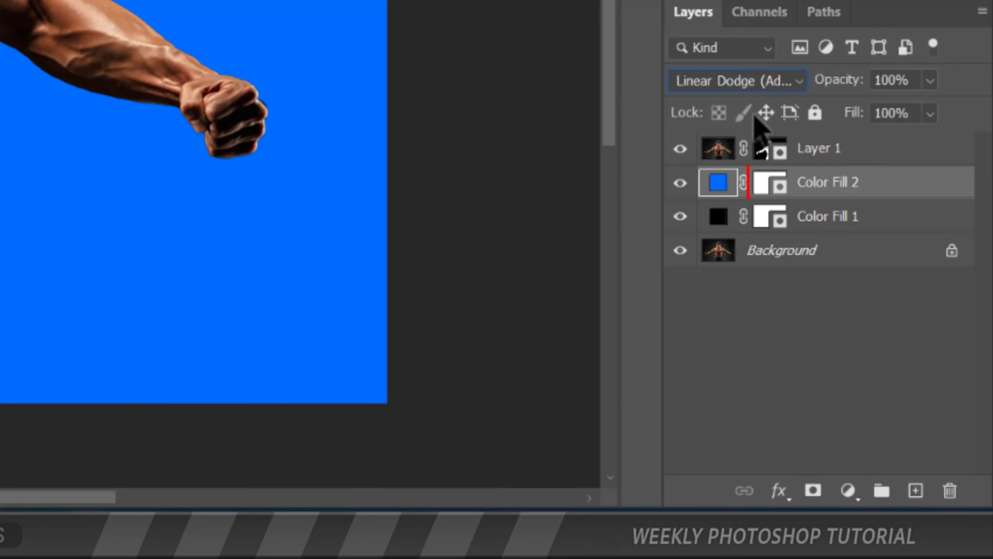
left_click(768, 190)
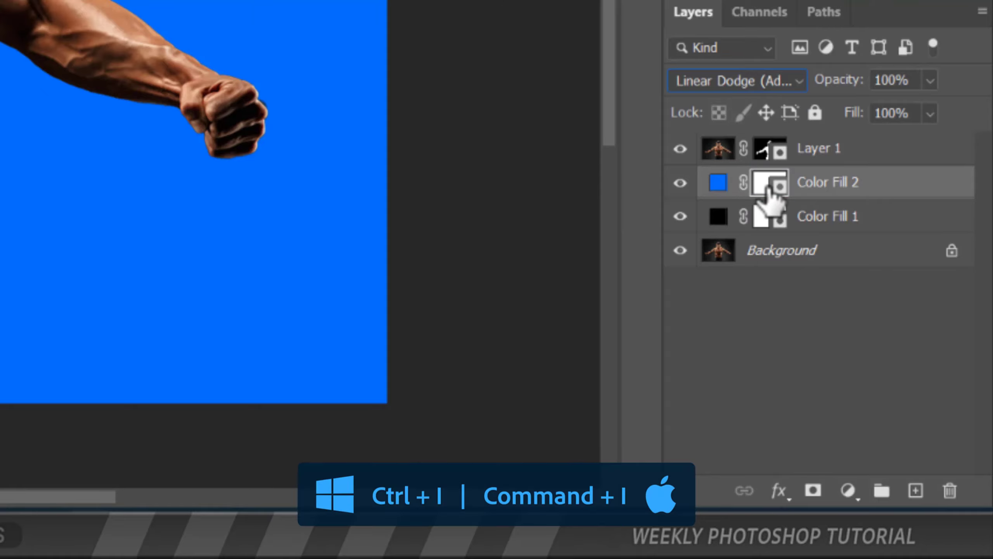
key("ctrl+i")
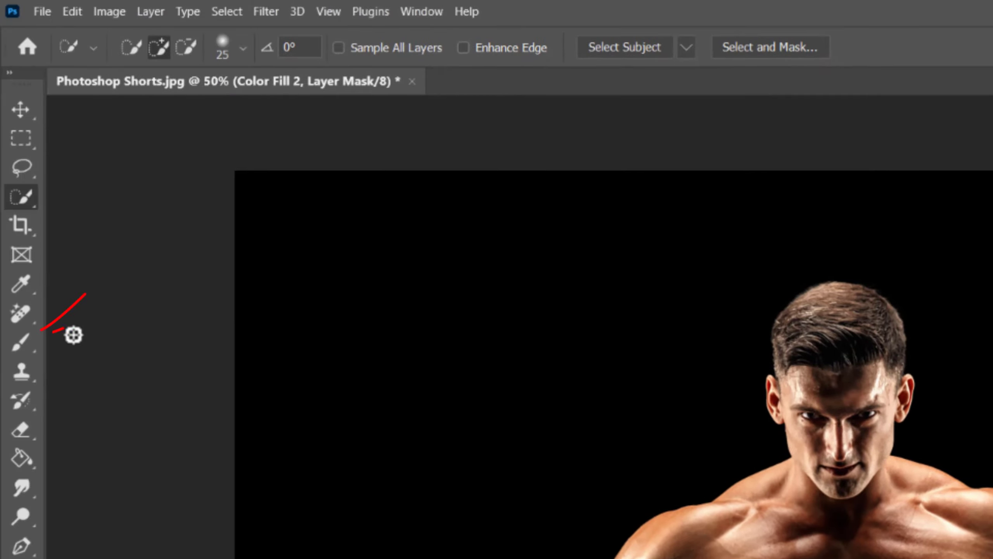
Choose the soft Ps-Blur-Br brush from Electric 2 Brushes and lower its flow
left_click(29, 346)
left_click(84, 341)
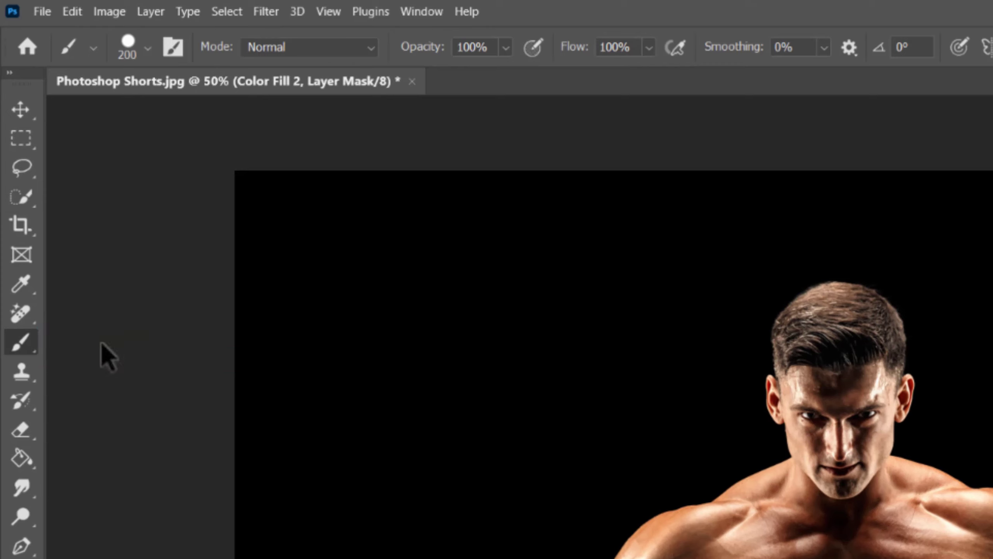
left_click(147, 47)
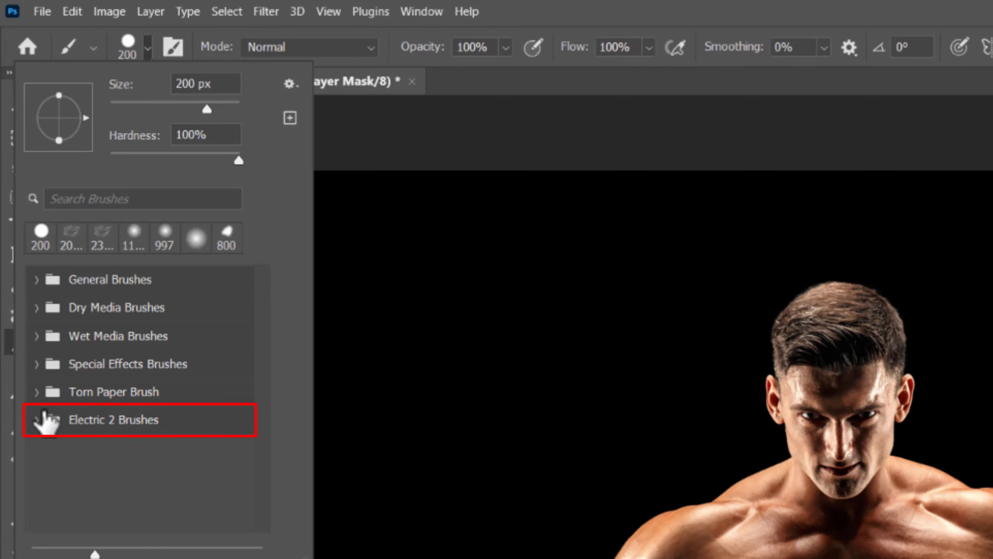
left_click(37, 419)
left_click_drag(254, 416, 259, 552)
left_click(129, 411)
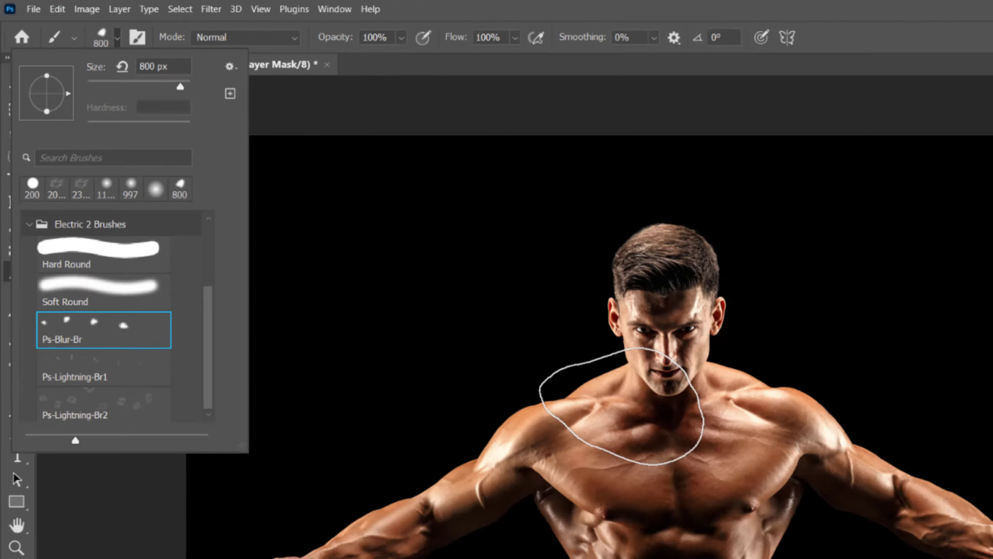
left_click(625, 377)
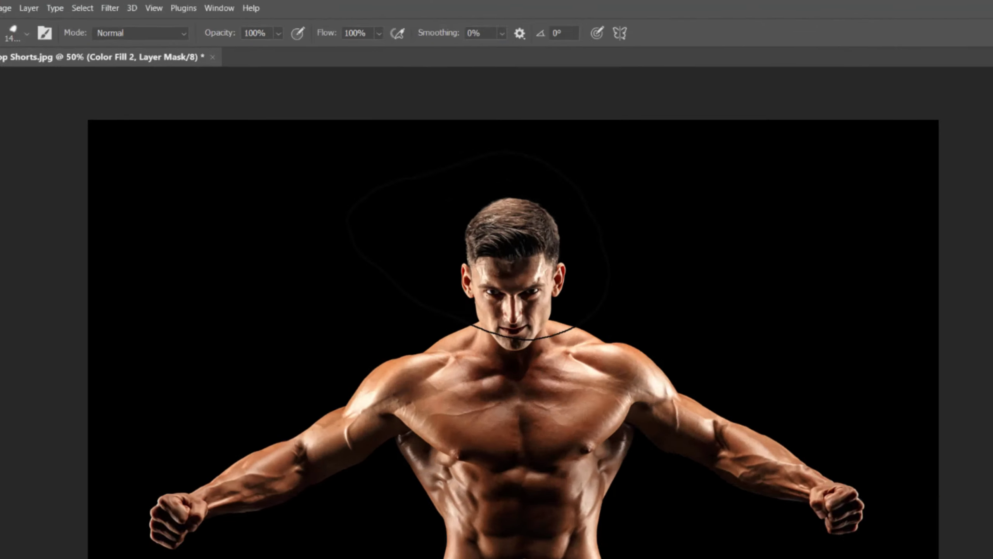
left_click(568, 67)
left_click_drag(591, 100, 478, 104)
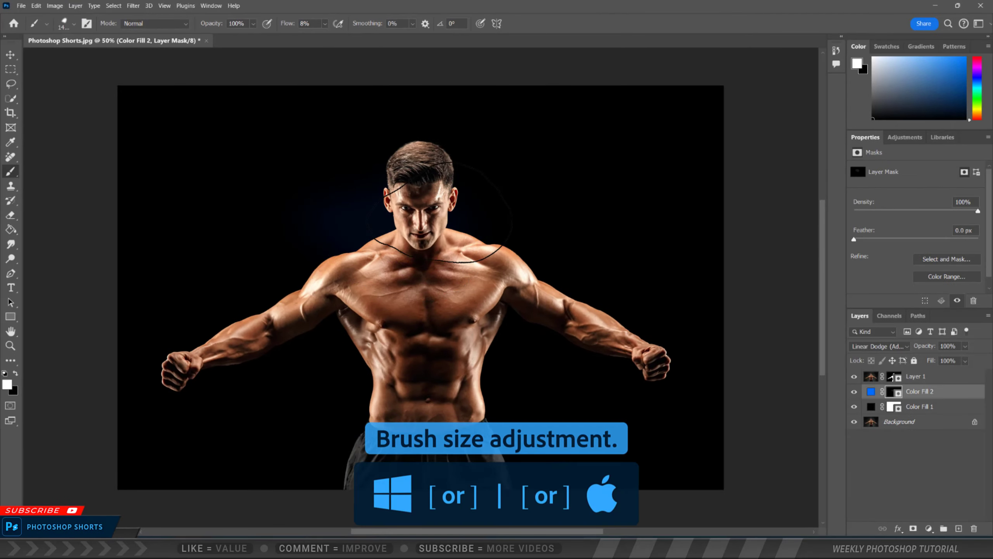
Paint a blue glow around the man's head on the fill mask and add empty Layer 2
left_click_drag(442, 212, 417, 199)
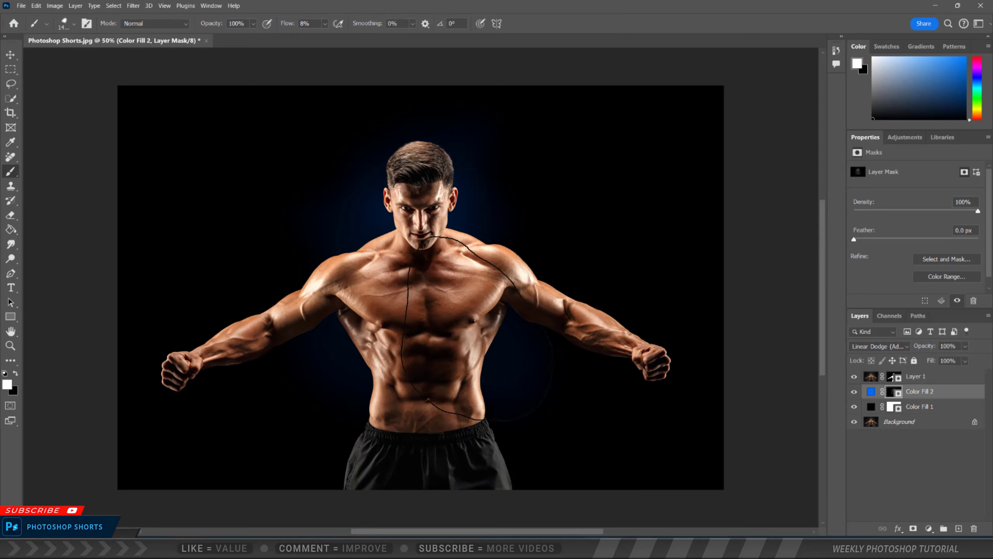
right_click(454, 320, "alt")
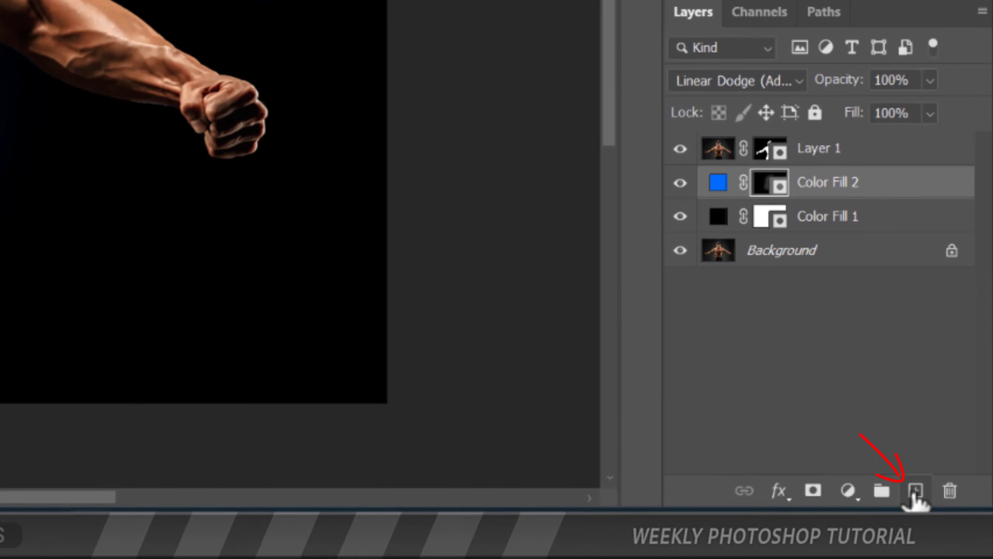
left_click(959, 528)
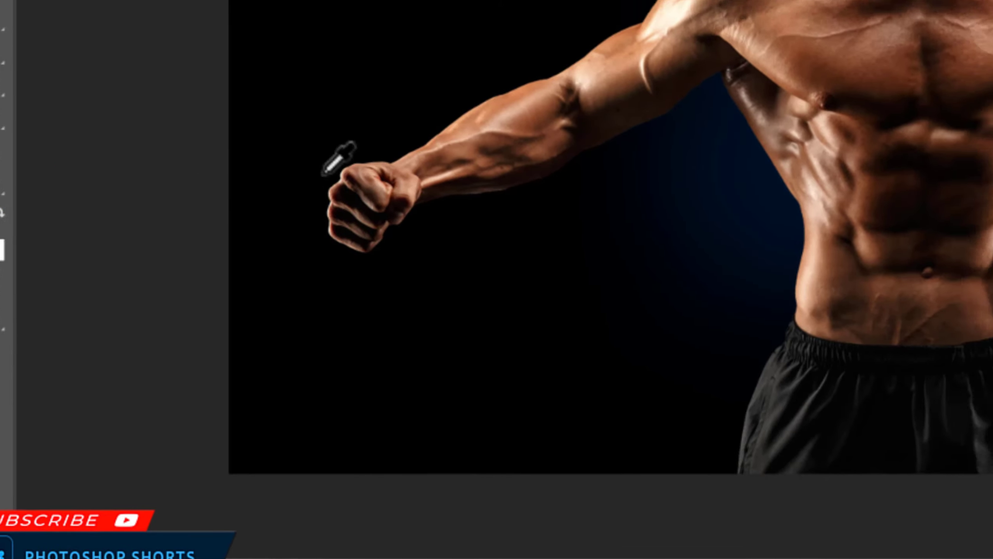
Set the foreground colour to blue in the Color Picker
left_click(23, 220)
type("ff0000")
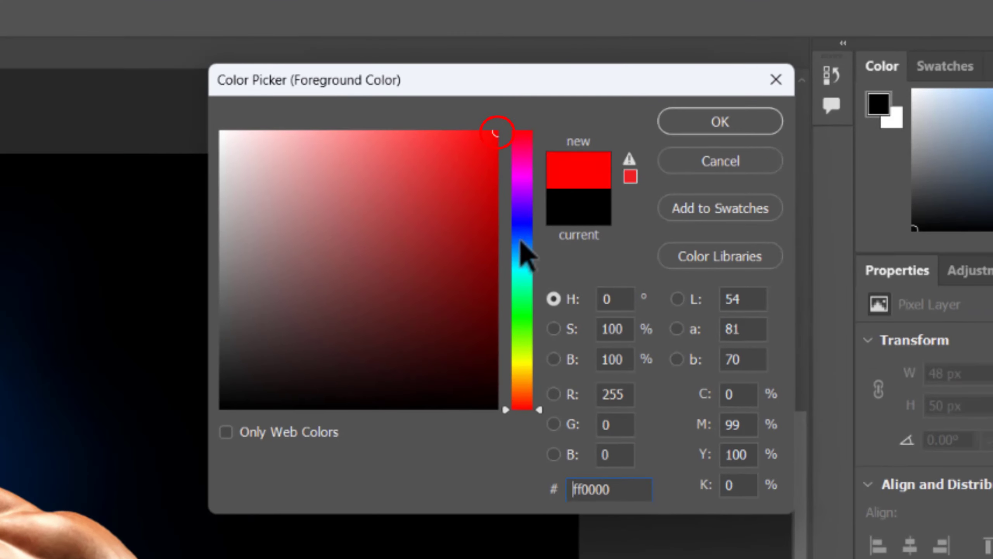
left_click(522, 242)
left_click(715, 130)
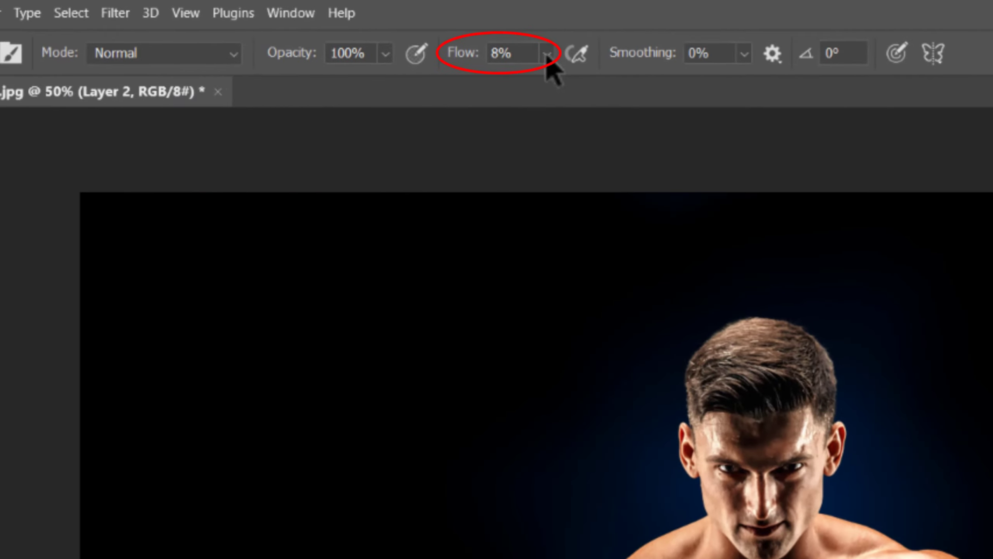
Raise brush flow to 100% and paint bolts on Layer 2 with the Ps-Lightning-Br2 brush
left_click(547, 54)
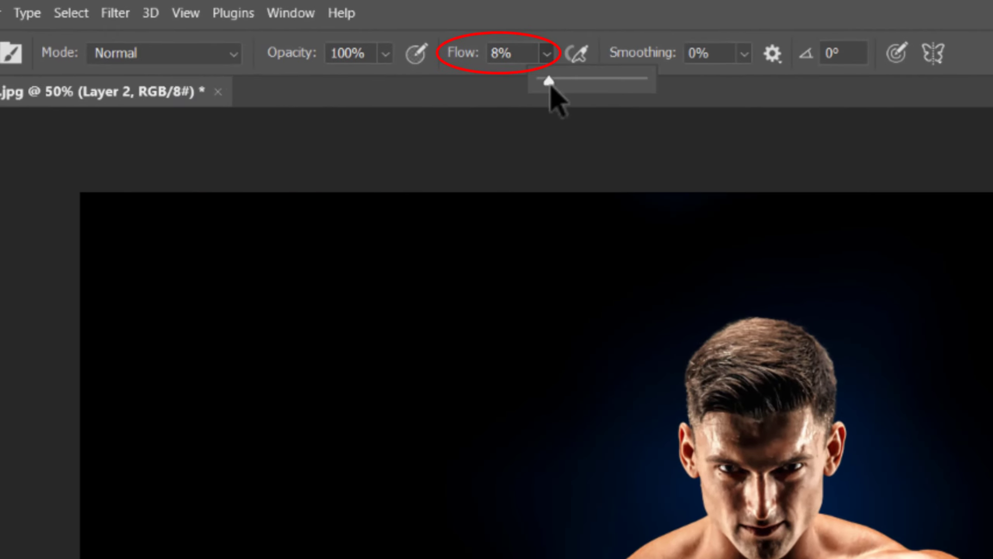
left_click_drag(546, 80, 716, 111)
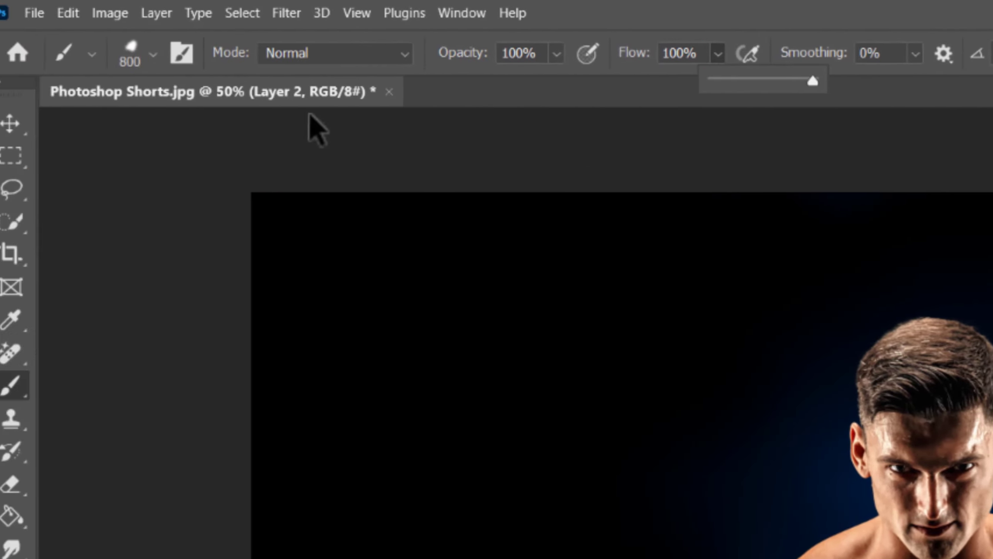
left_click(166, 55)
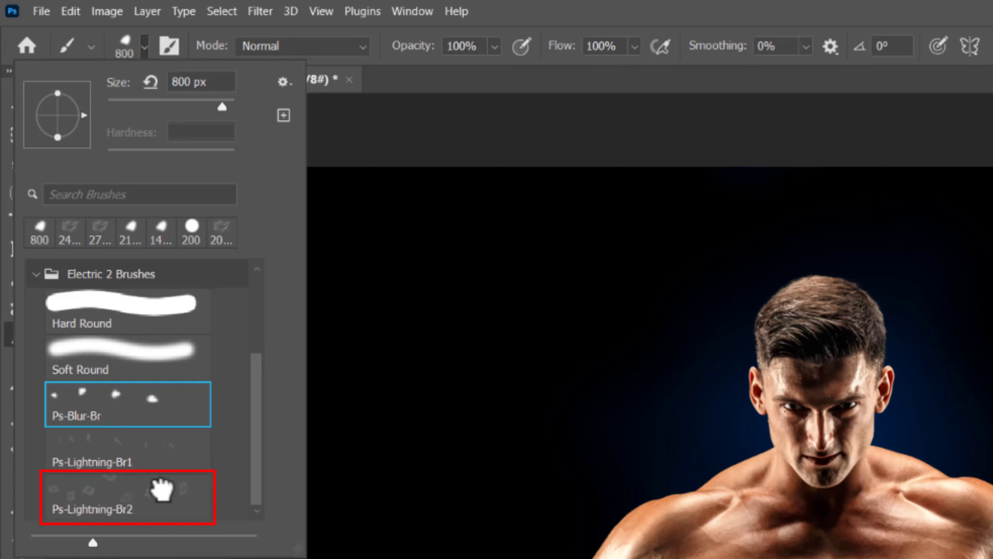
left_click(161, 489)
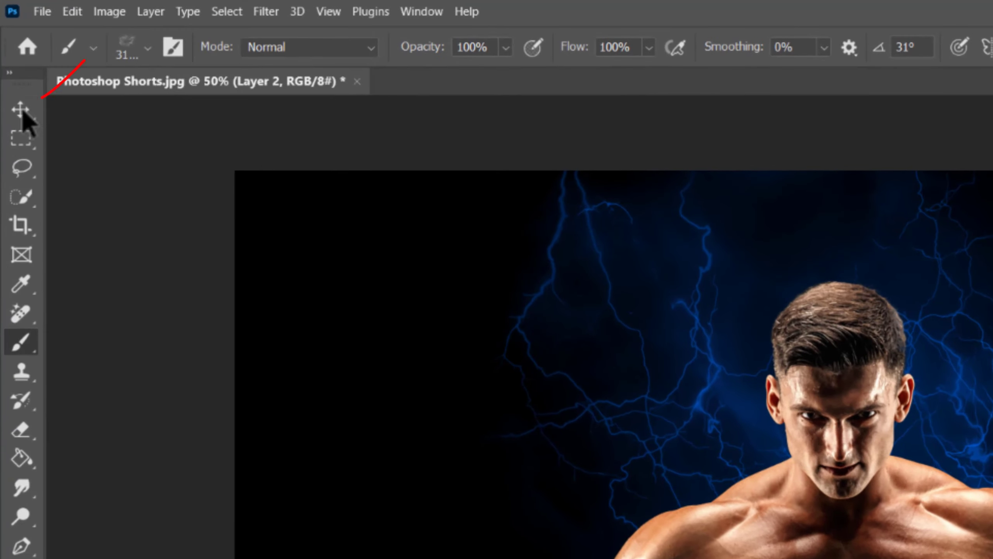
left_click(10, 55)
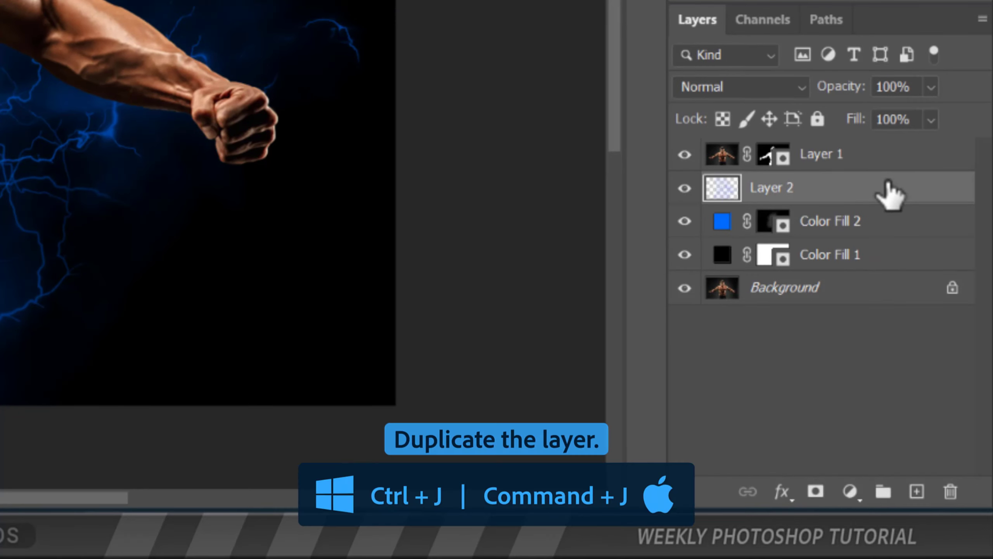
Make three copies of Layer 2 blended as Overlay, Color Dodge and Linear Dodge (Add)
key("ctrl+j")
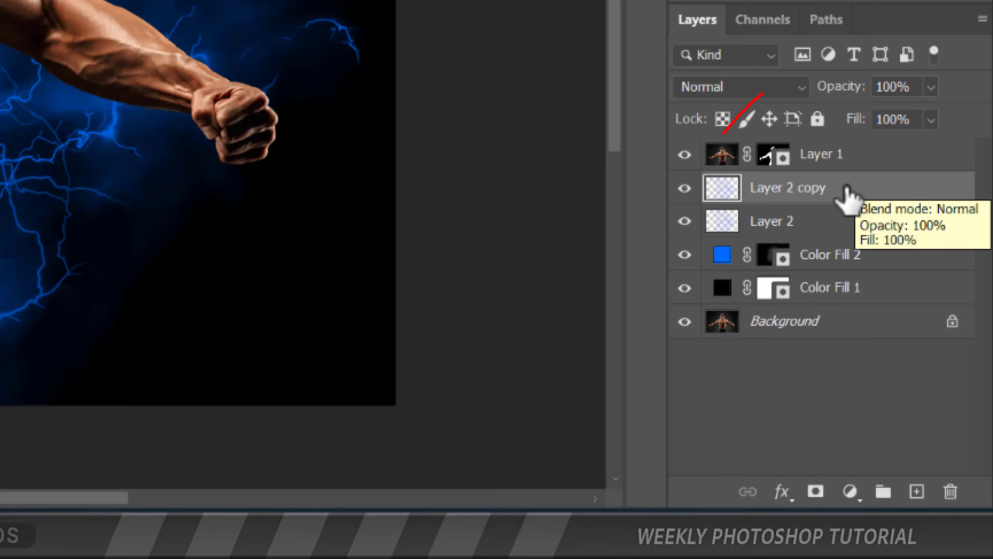
left_click(778, 85)
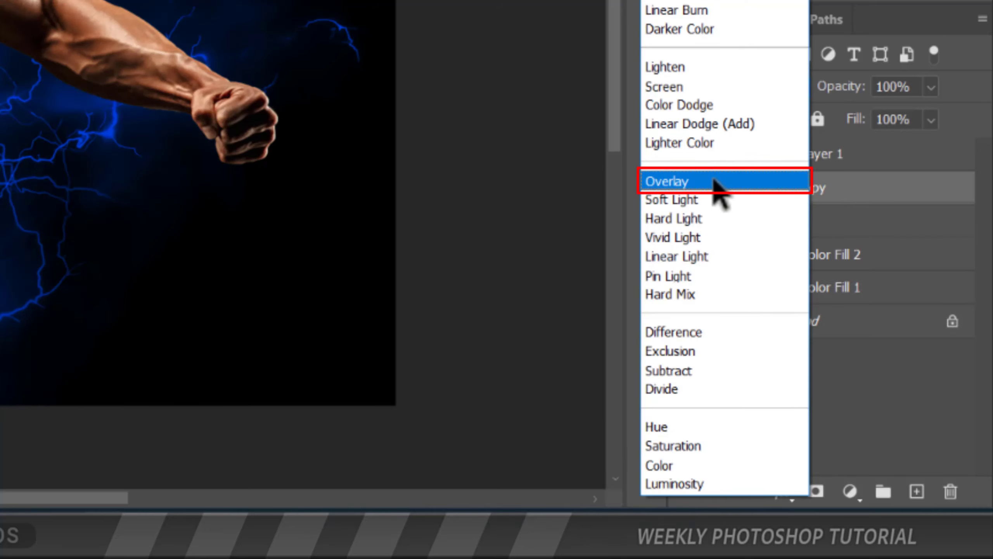
left_click(715, 182)
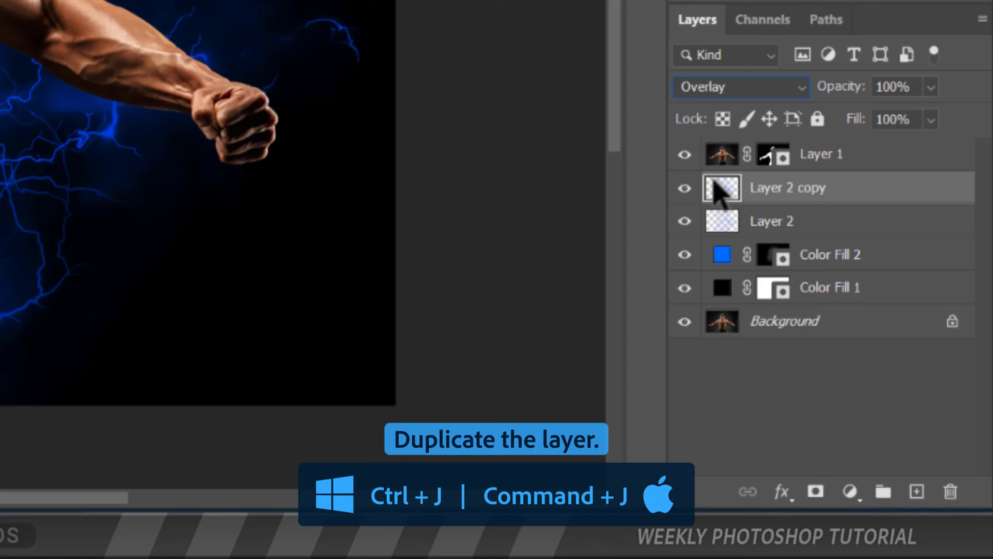
key("ctrl+j")
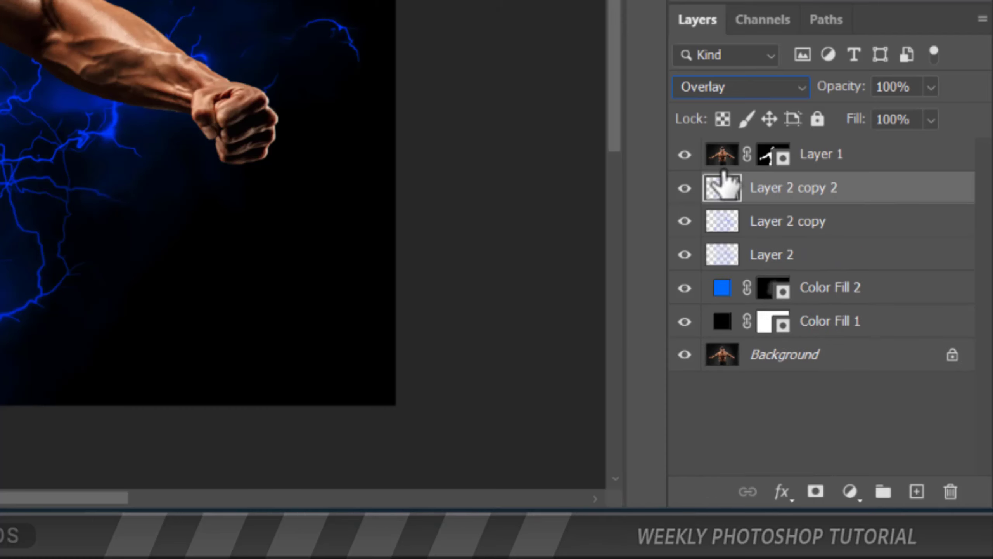
left_click(761, 85)
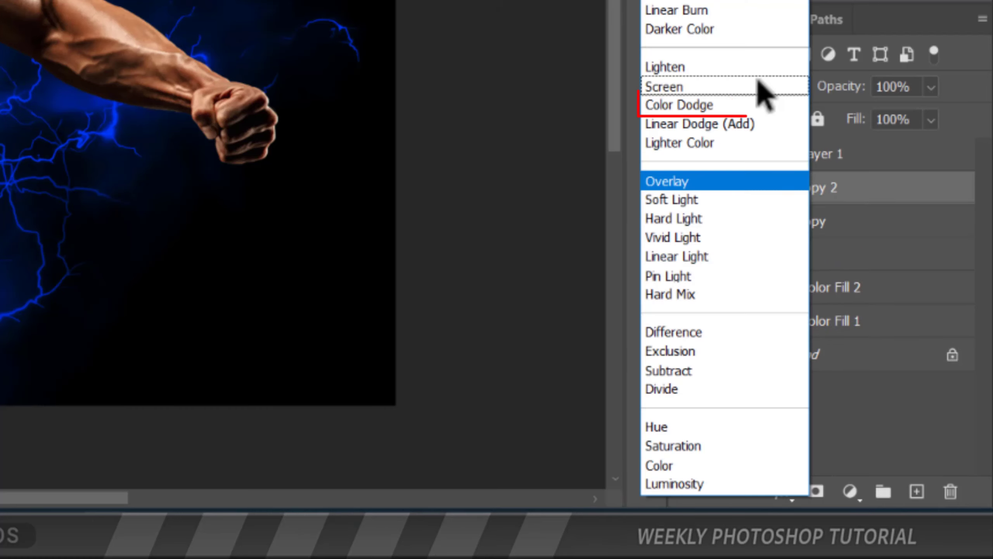
left_click(742, 105)
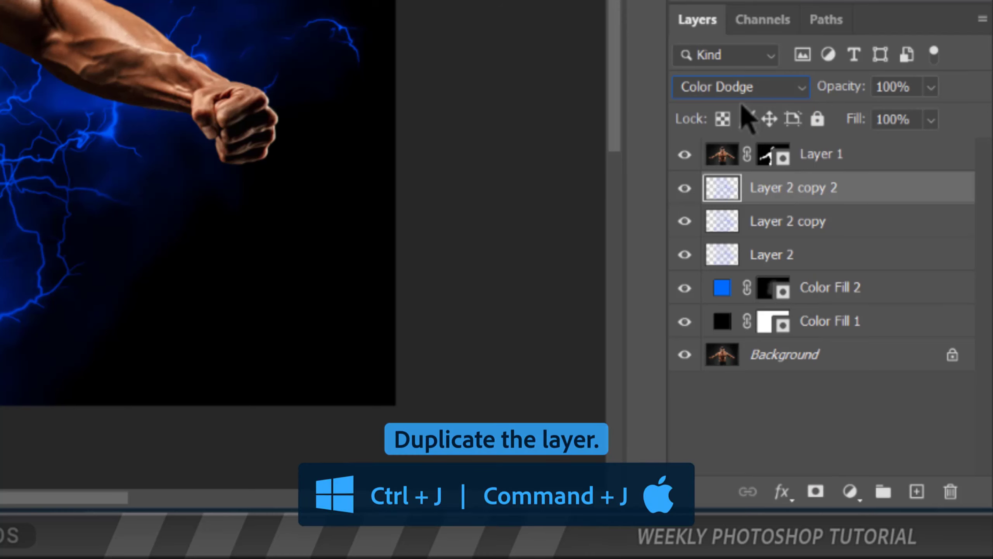
key("ctrl+j")
left_click(756, 87)
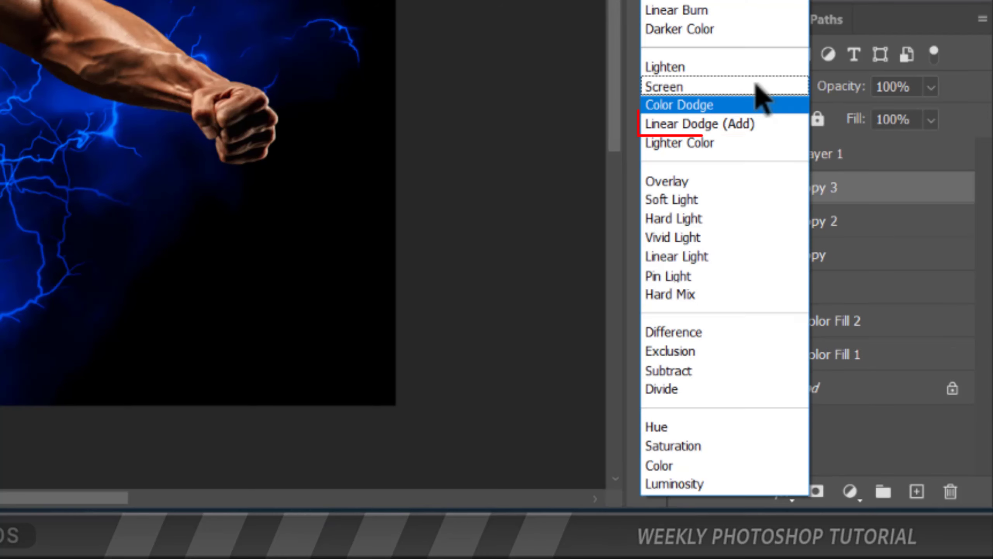
left_click(753, 131)
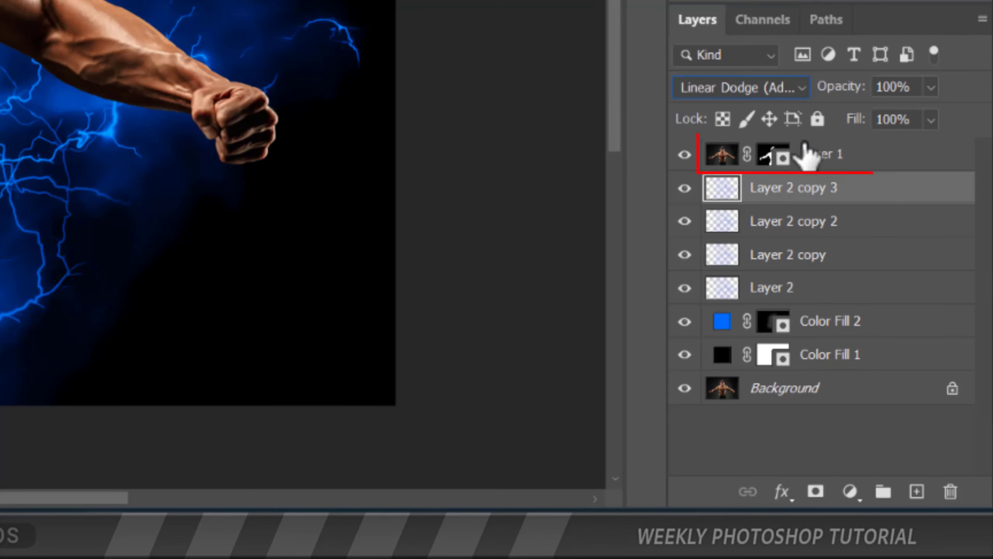
left_click(841, 157)
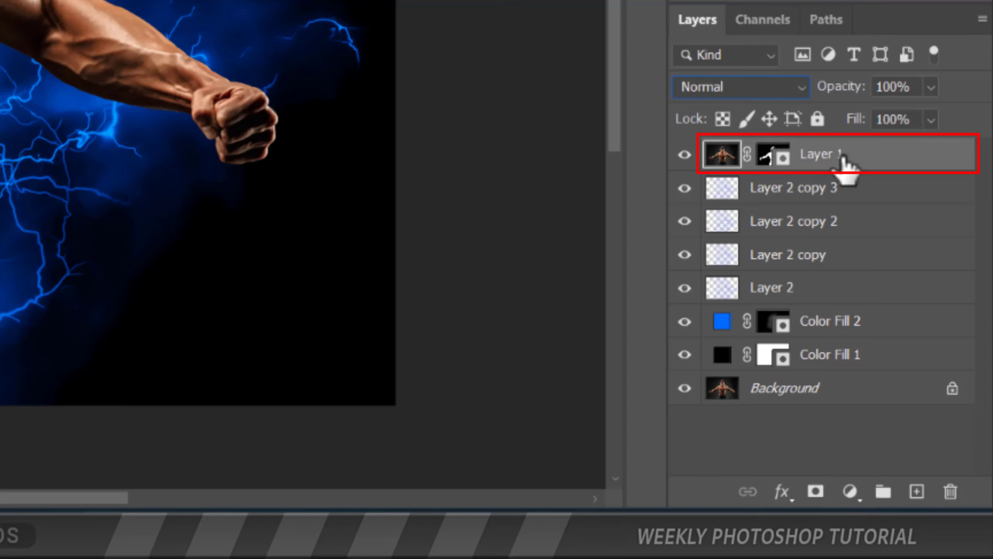
Add a Hue/Saturation adjustment clipped to Layer 1 with Saturation at -55
left_click(850, 491)
left_click(761, 300)
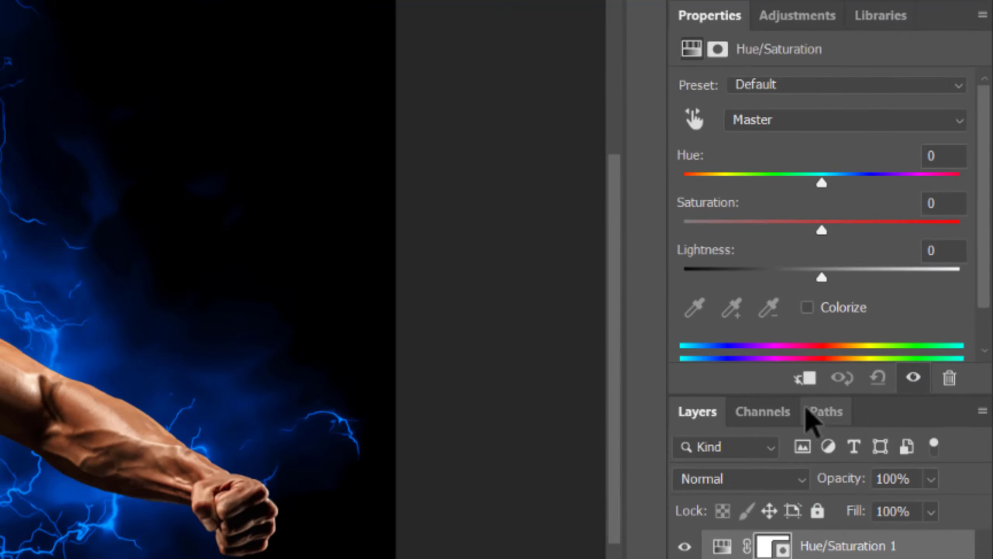
left_click(806, 380)
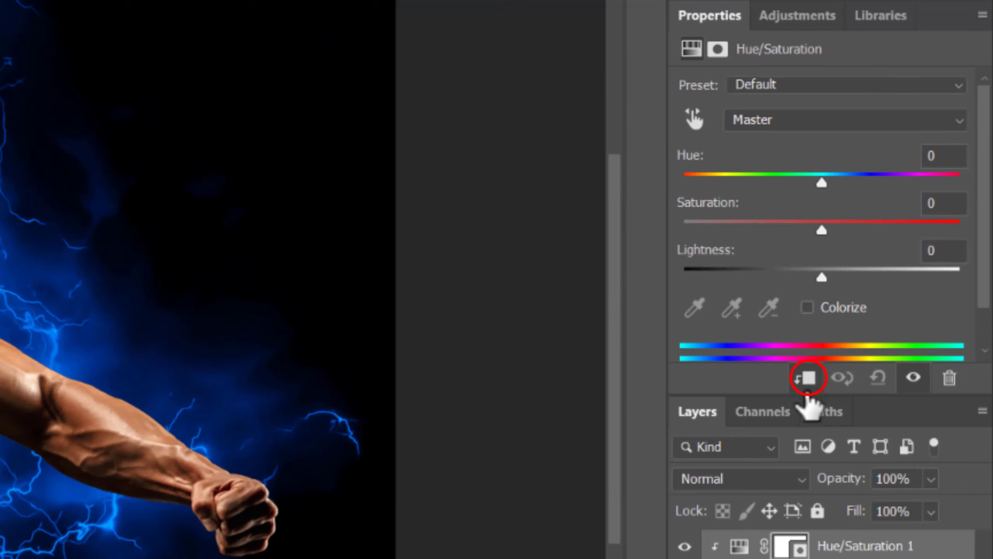
left_click_drag(806, 230, 740, 223)
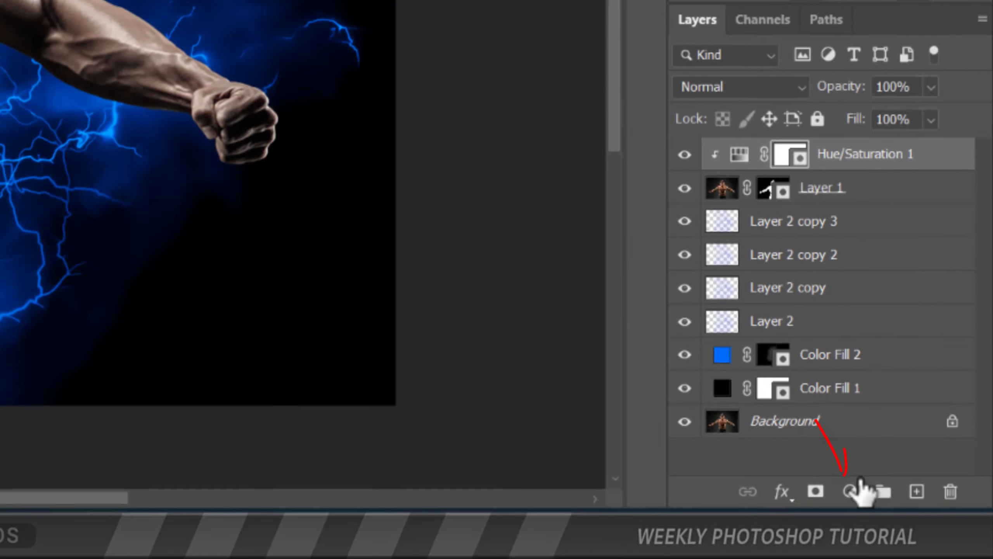
Add a second clipped Hue/Saturation, colorized at saturation 100 and hue about 212
left_click(850, 490)
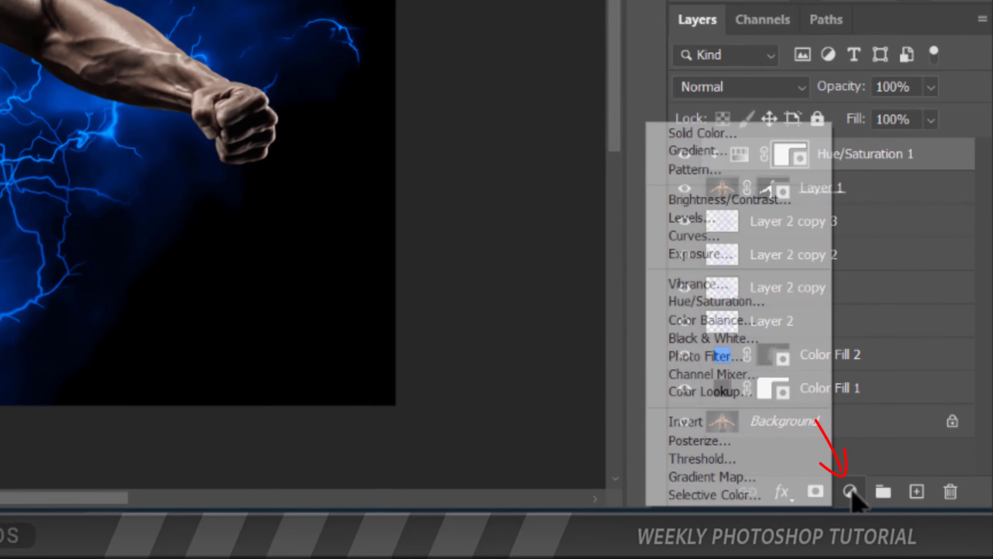
left_click(773, 302)
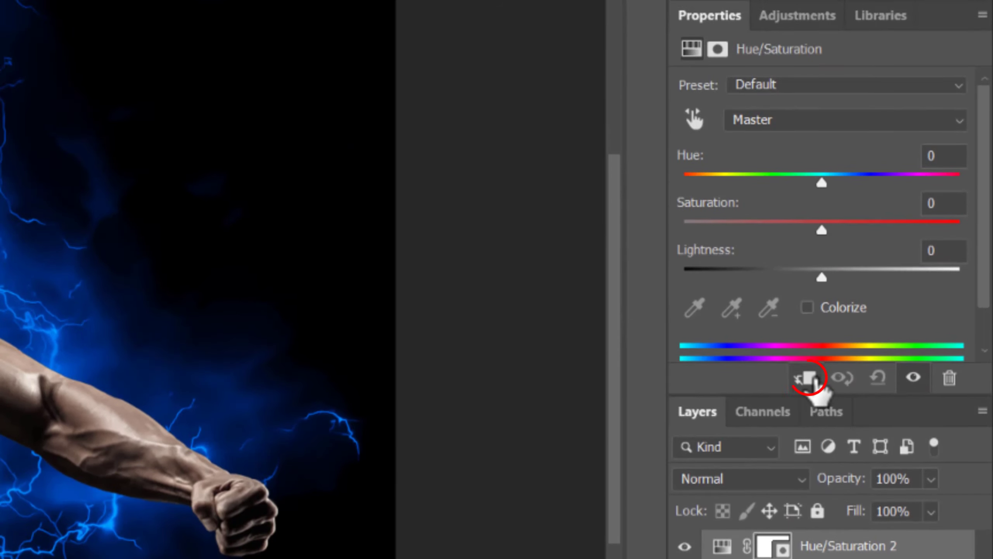
left_click(808, 378)
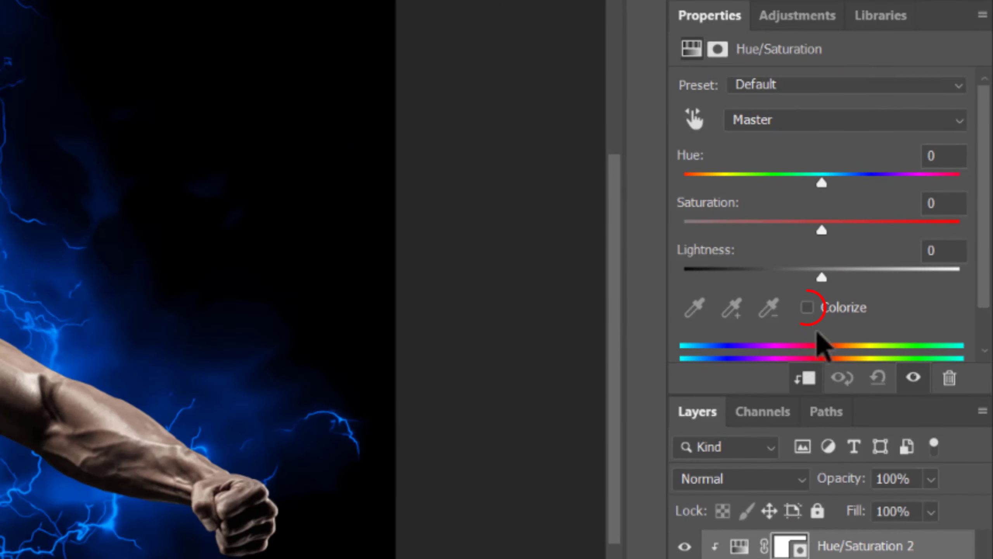
left_click(806, 308)
left_click_drag(754, 231, 967, 229)
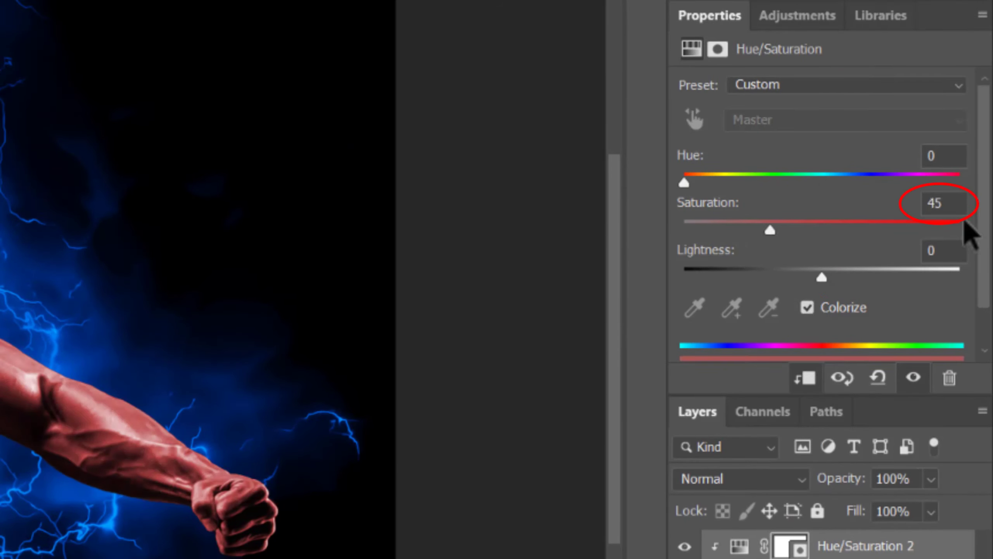
left_click_drag(684, 182, 838, 176)
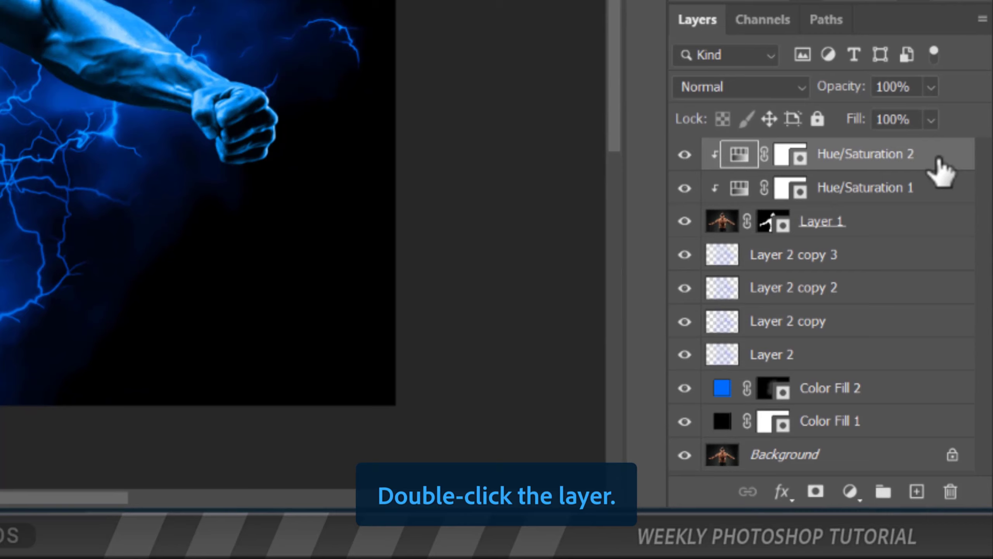
Split Hue/Saturation 2's Underlying Layer black slider to 53/183 in Blending Options
double_click(938, 159)
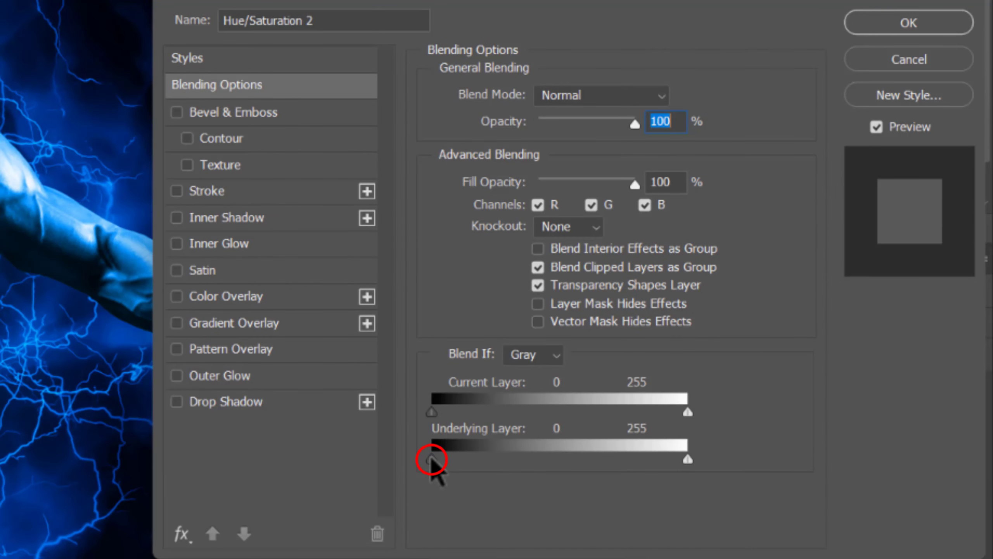
left_click_drag(431, 459, 583, 458)
key("alt")
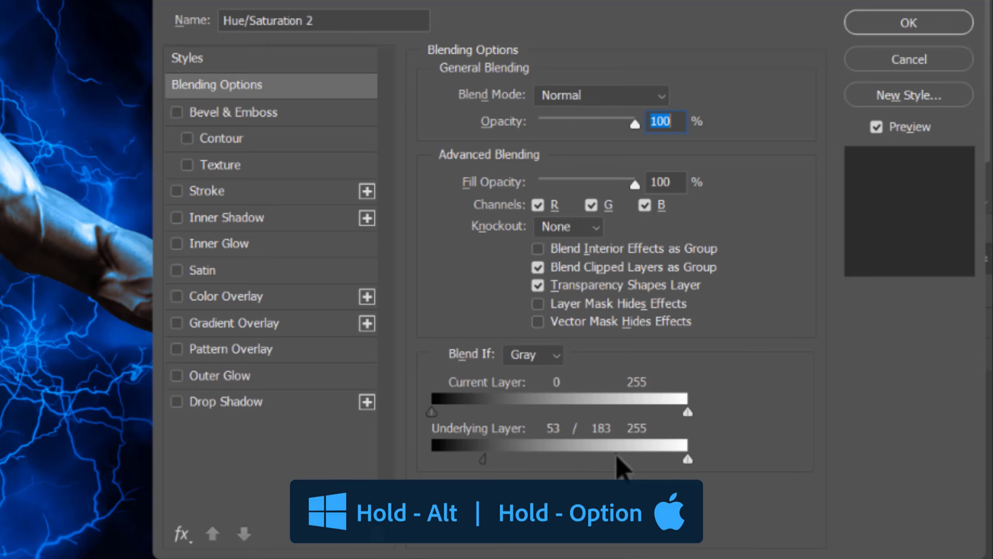
left_click(909, 31)
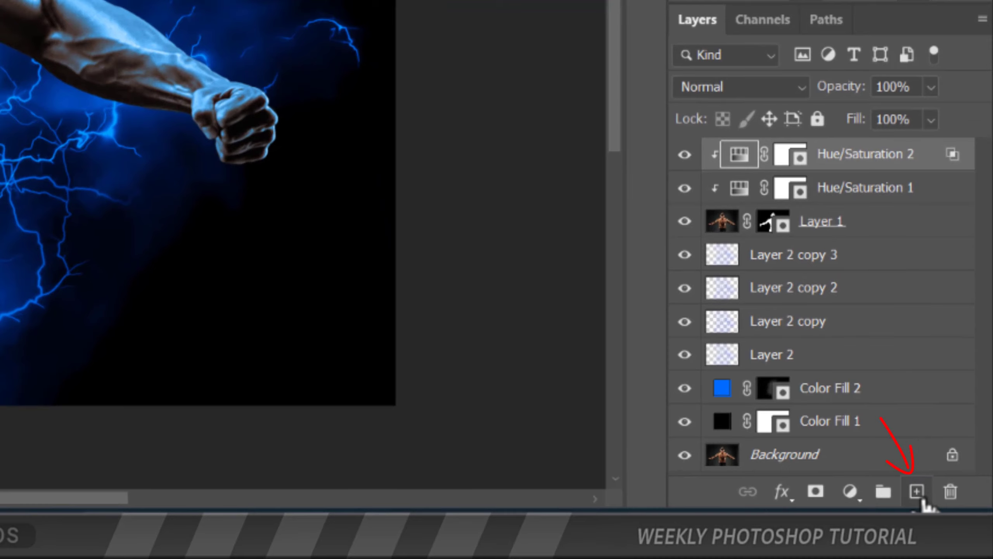
Add empty Layer 3 and pick the Ps-Lightning-Br1 brush at a slightly adjusted size
left_click(917, 491)
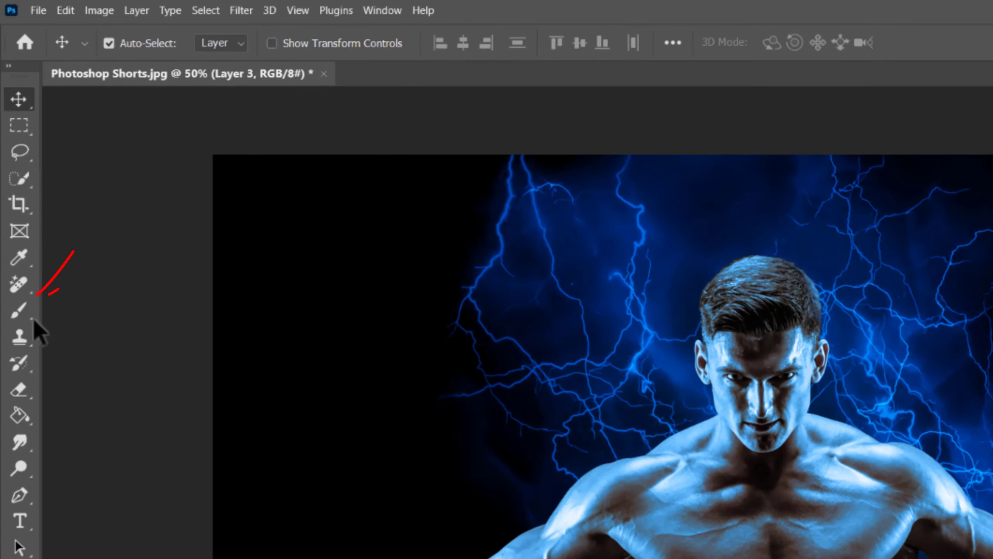
left_click(17, 311)
left_click(134, 44)
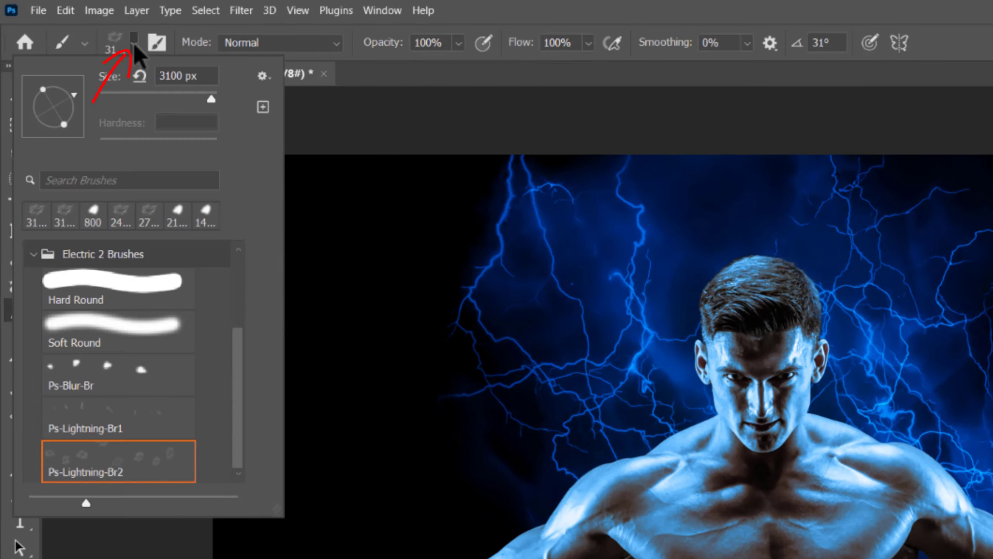
double_click(108, 431)
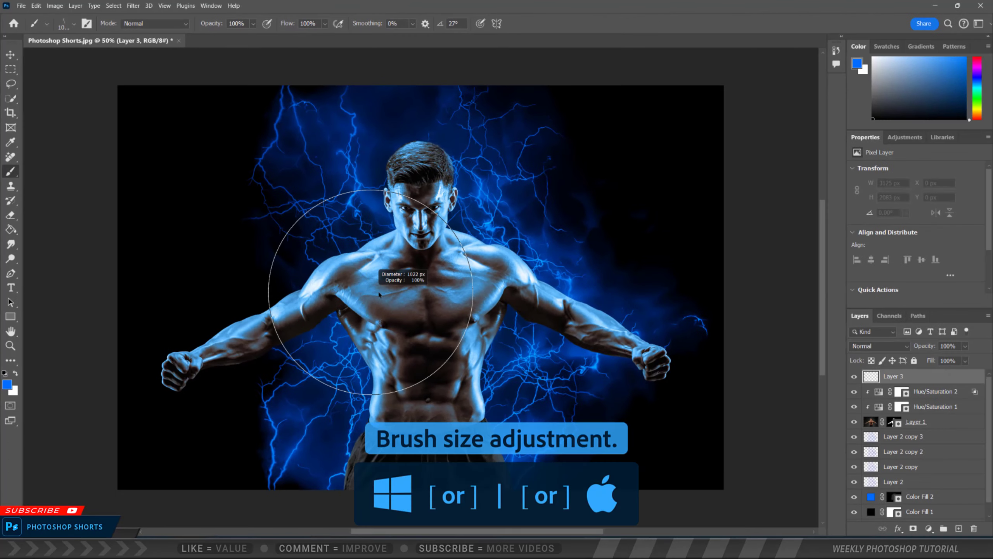
left_click_drag(379, 295, 384, 294)
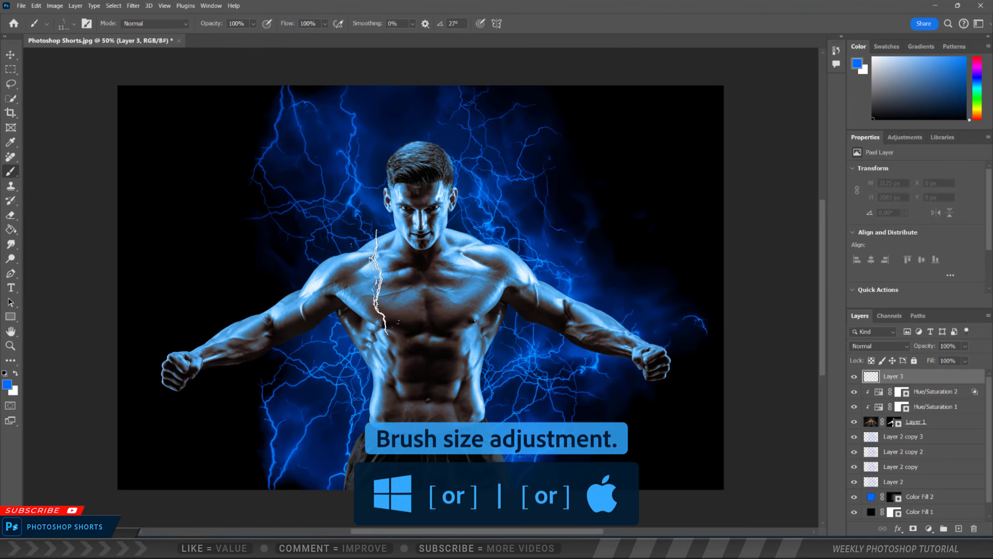
Stamp rotated lightning bolts on the chest, lower body, navel and side of the torso
key("Right")
key("Right")
key("Right")
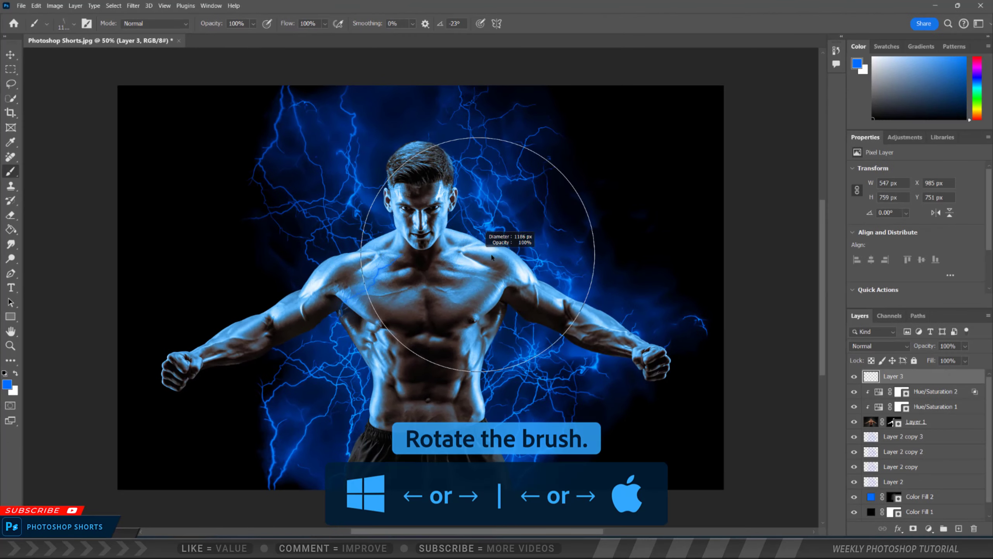
key("Right")
key("Right")
key("Right")
left_click(485, 250)
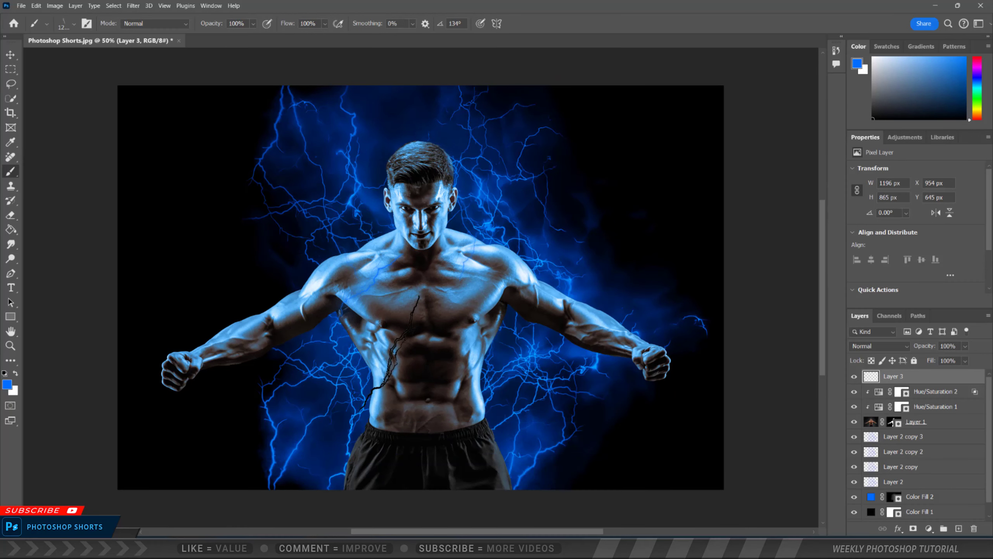
key("Right")
key("Right")
key("Right")
left_click(470, 407)
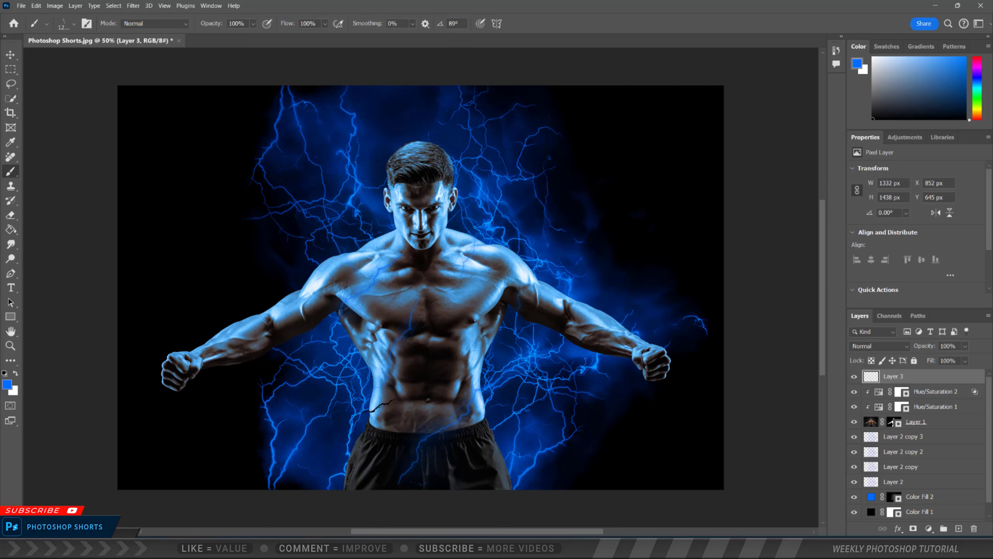
key("Right")
key("Right")
key("Right")
left_click(495, 438)
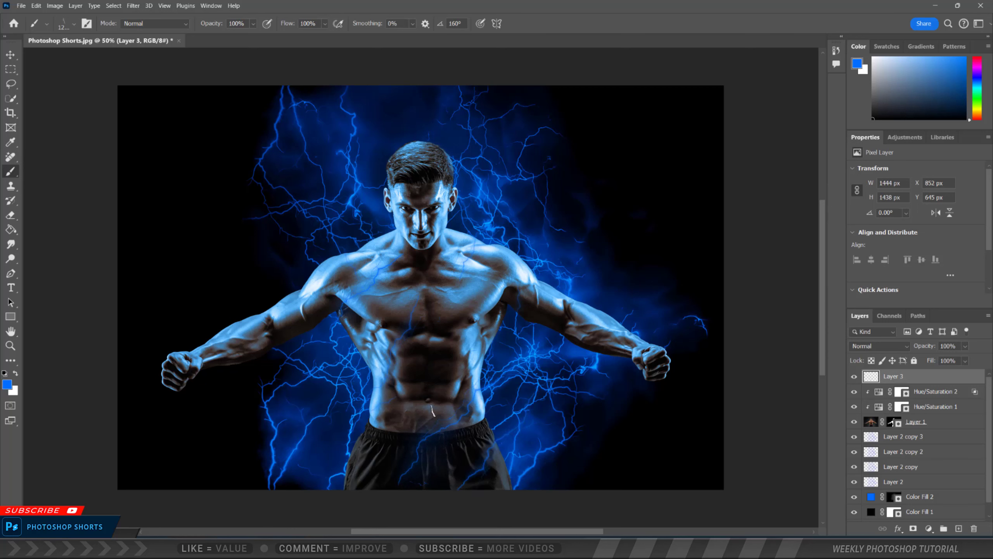
key("Right")
key("Right")
key("Right")
left_click(481, 287)
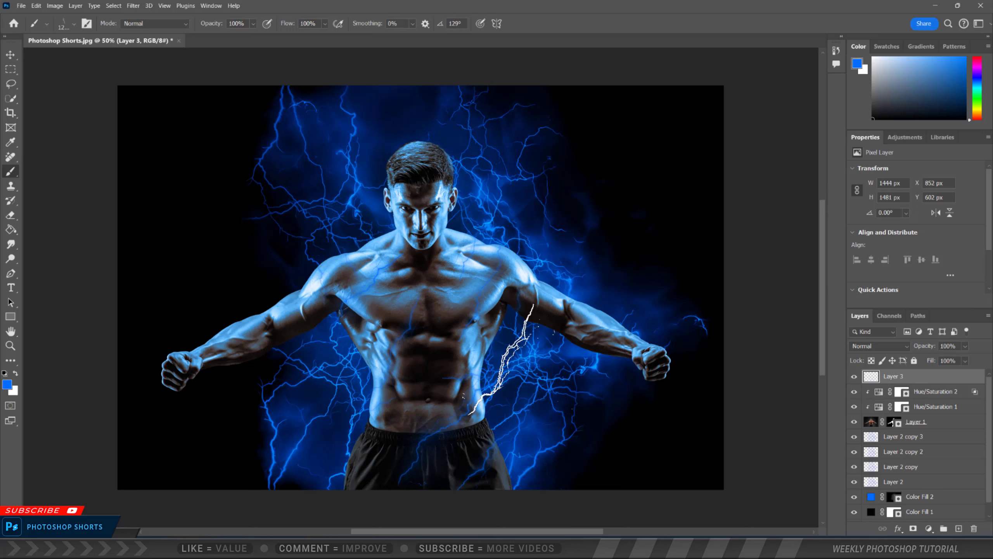
Stamp rotated lightning bolts across the left arm and the right forearm
key("shift+Right")
key("shift+Right")
key("shift+Right")
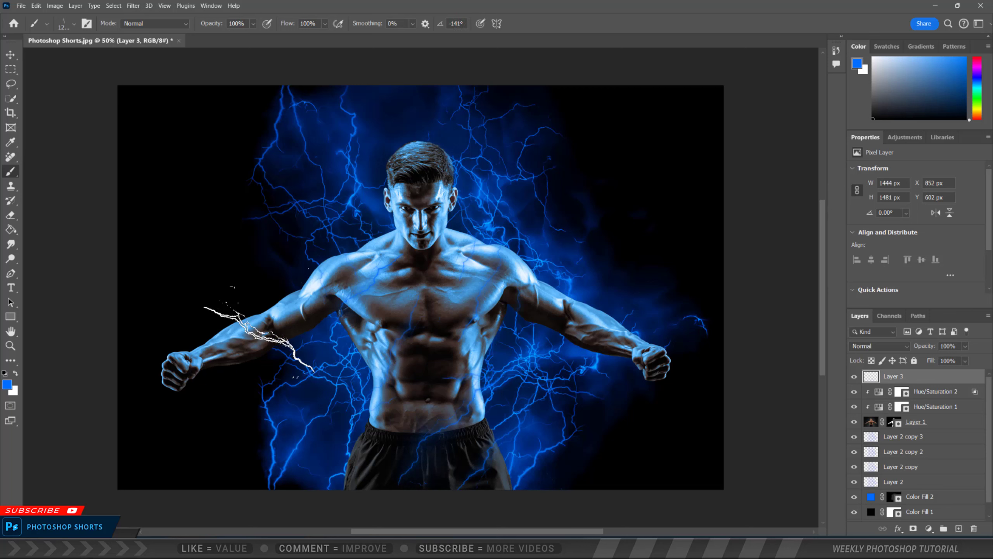
left_click(259, 339)
key("shift+Left")
key("shift+Left")
key("shift+Left")
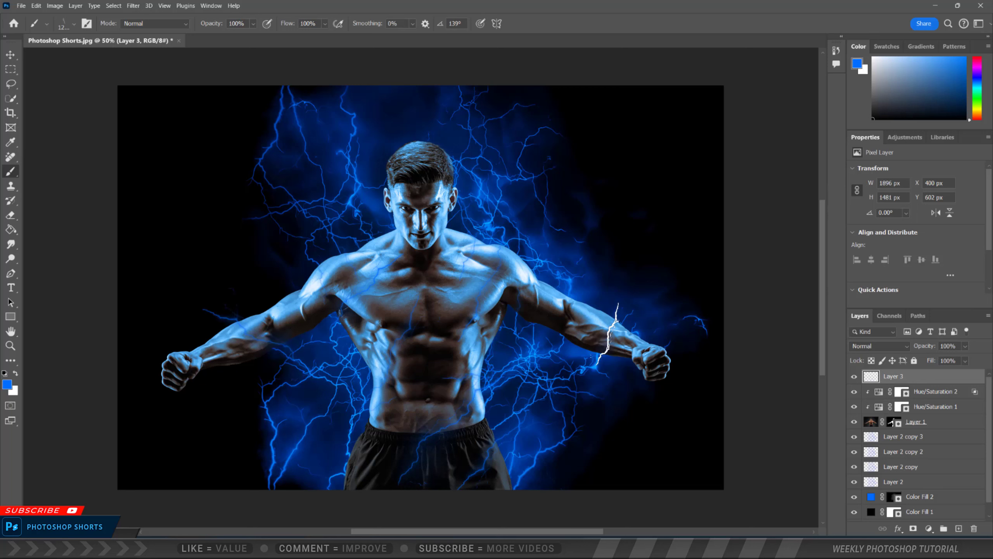
left_click(593, 346)
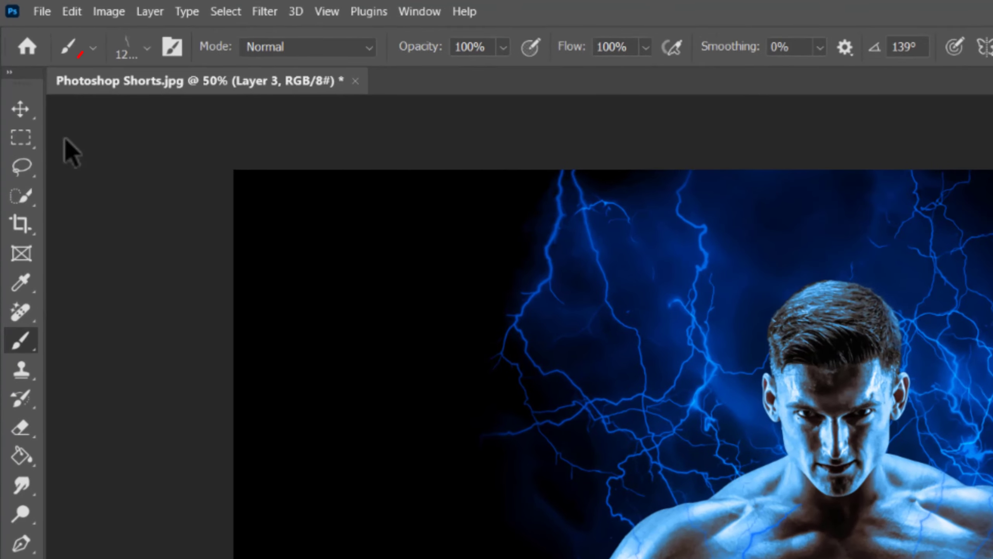
Blend Layer 3 as Linear Dodge (Add) and its duplicate, Layer 3 copy, as Overlay
left_click(10, 55)
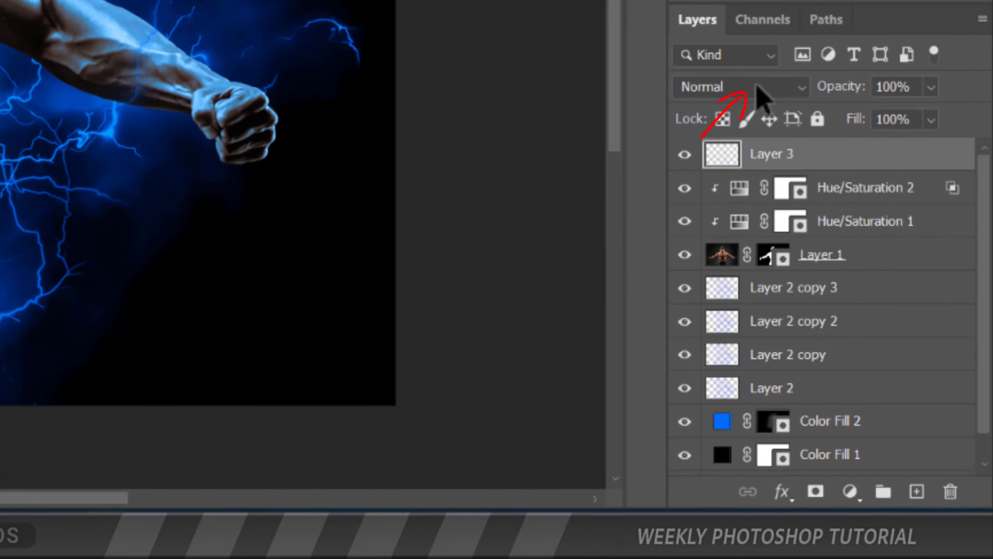
left_click(756, 87)
left_click(747, 125)
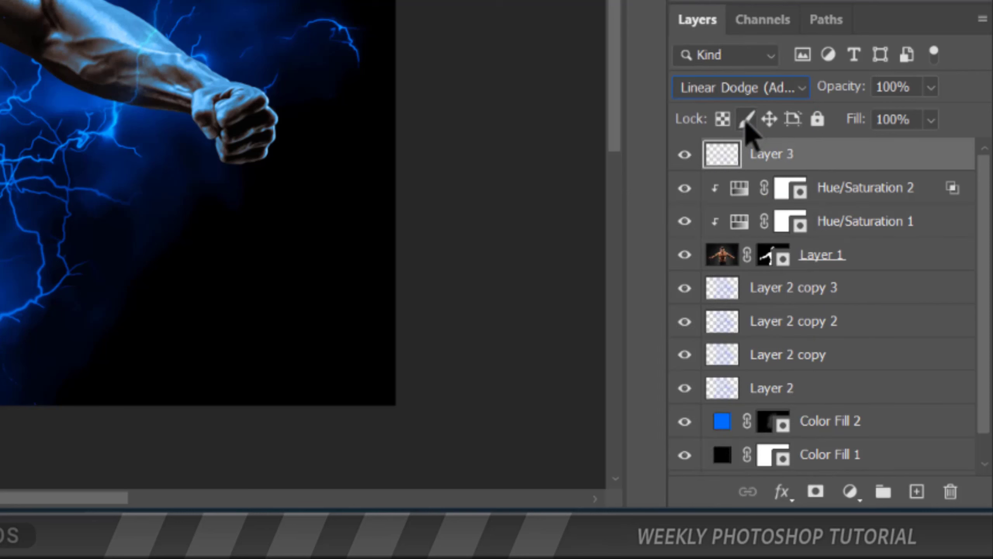
key("ctrl+j")
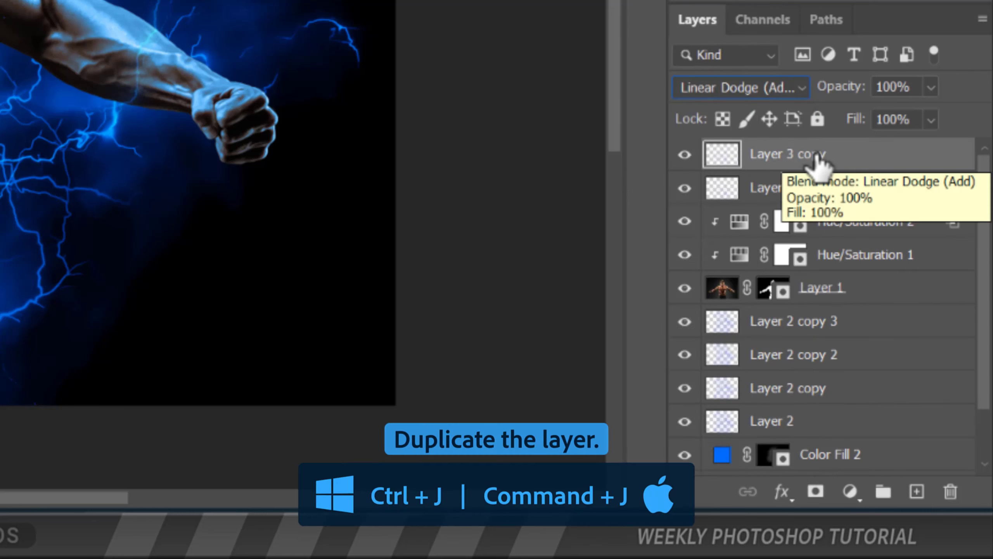
left_click(743, 87)
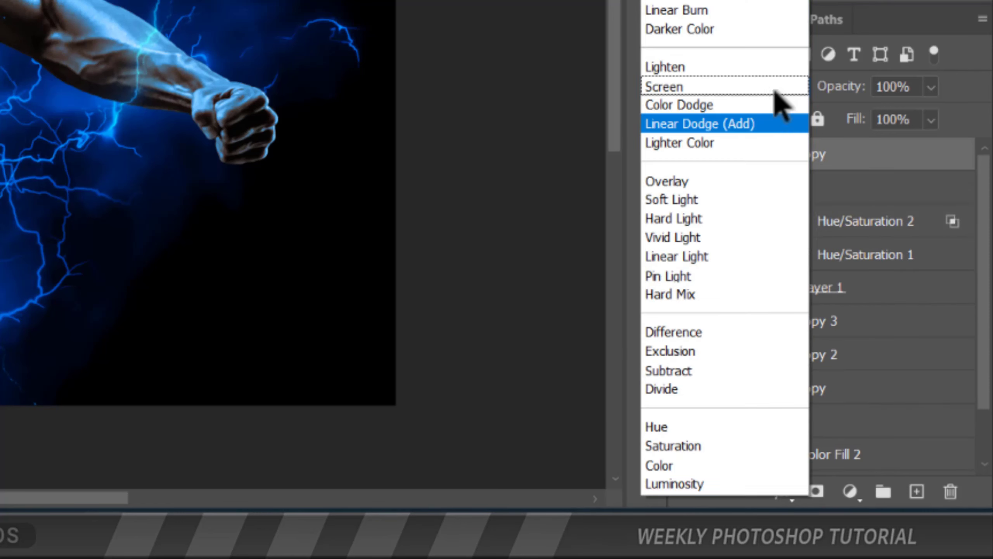
left_click(683, 182)
Add a blue Solid Color fill layer in Soft Light mode with its mask inverted to hide it
left_click(849, 491)
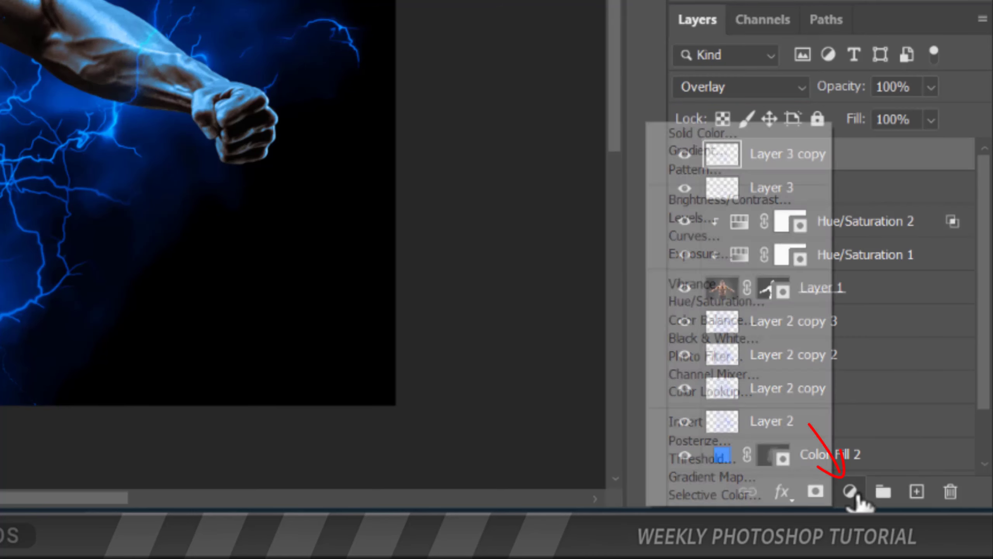
left_click(728, 135)
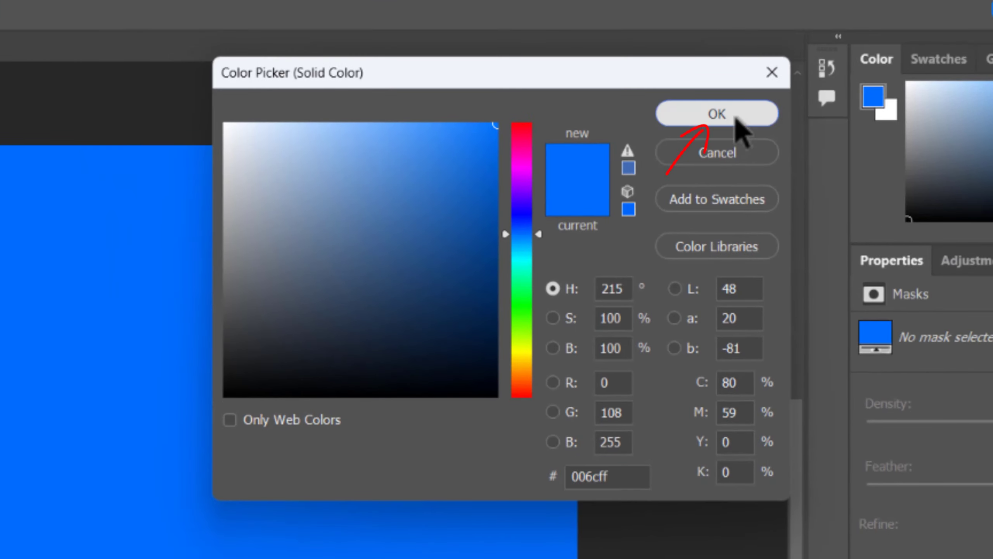
left_click(735, 117)
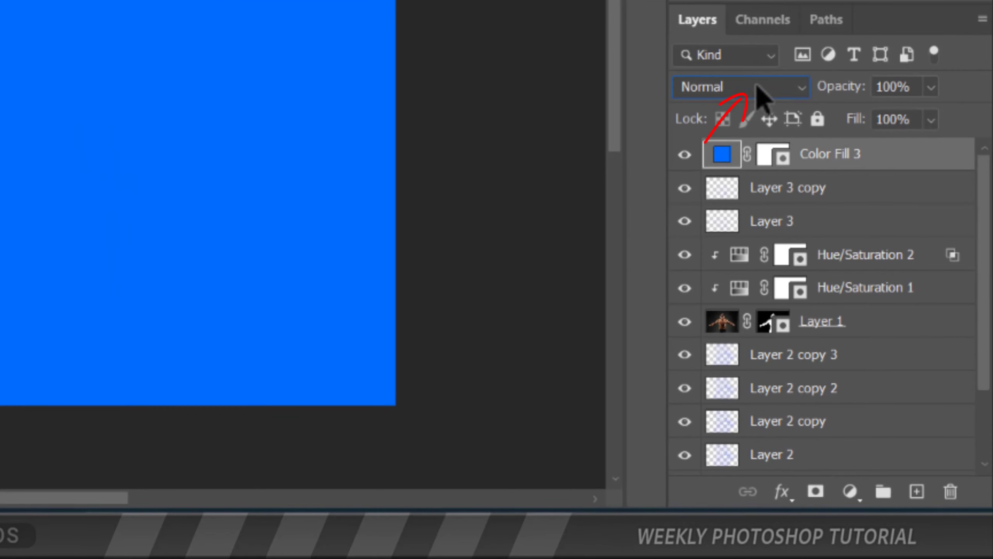
left_click(756, 86)
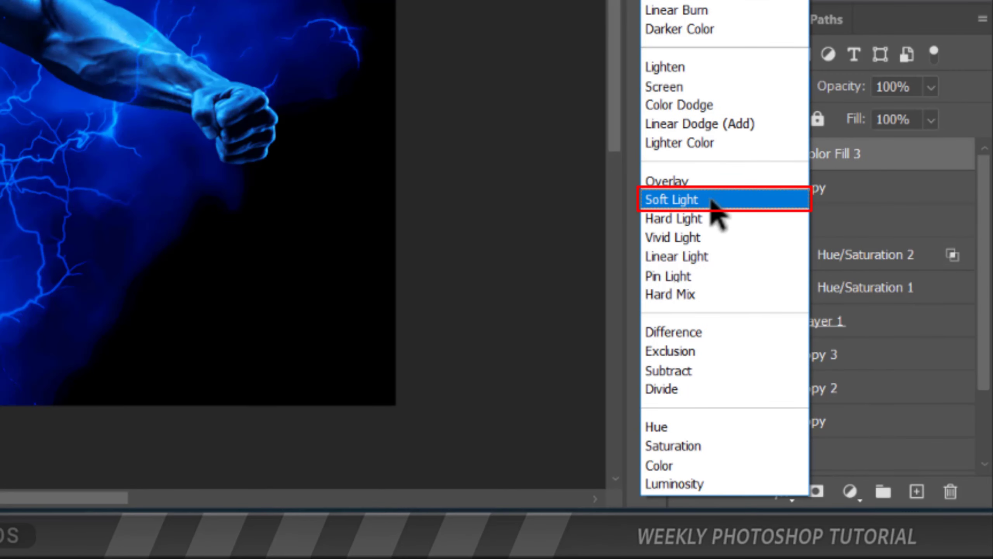
left_click(712, 198)
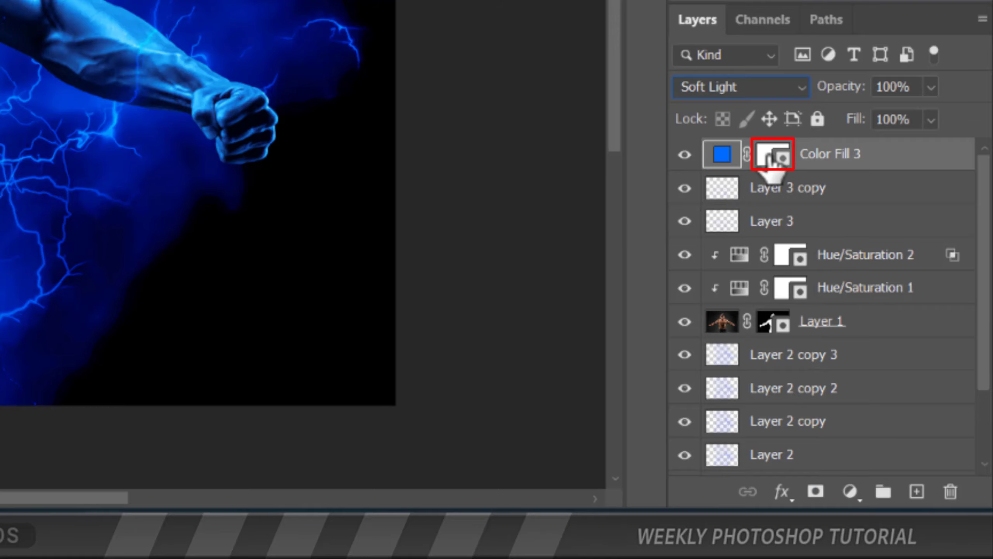
key("ctrl+i")
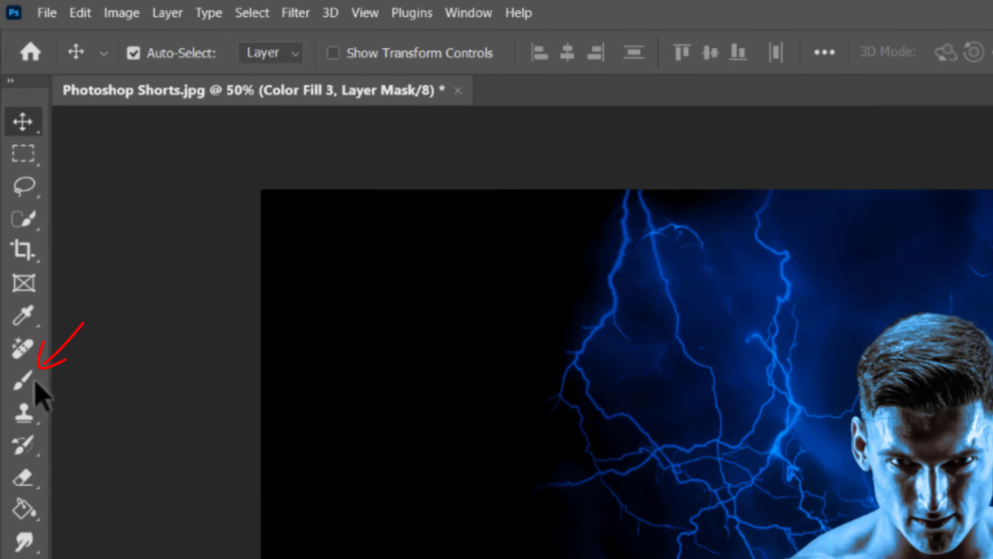
With the soft Ps-Blur-Br brush, paint the blue back over the man's side
right_click(38, 381)
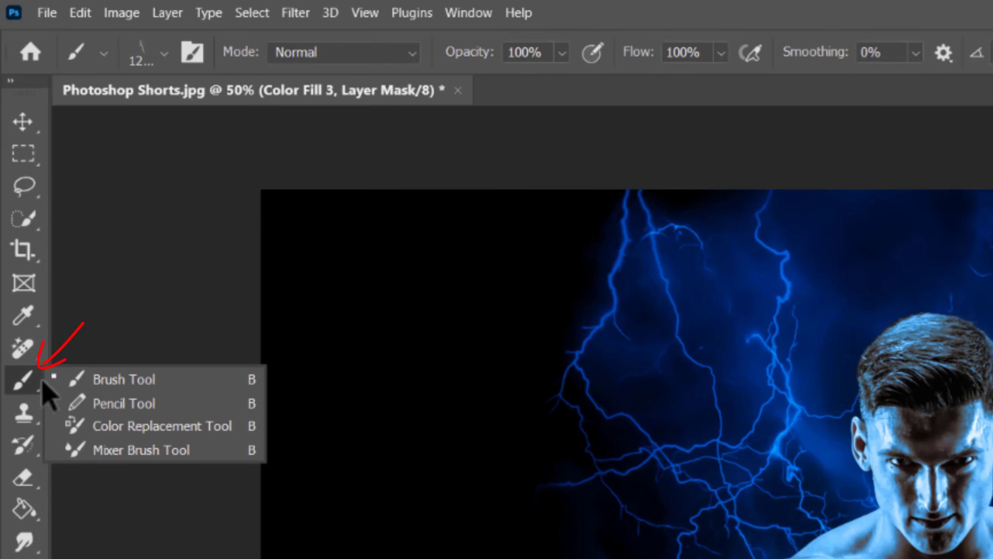
left_click(100, 381)
left_click(164, 53)
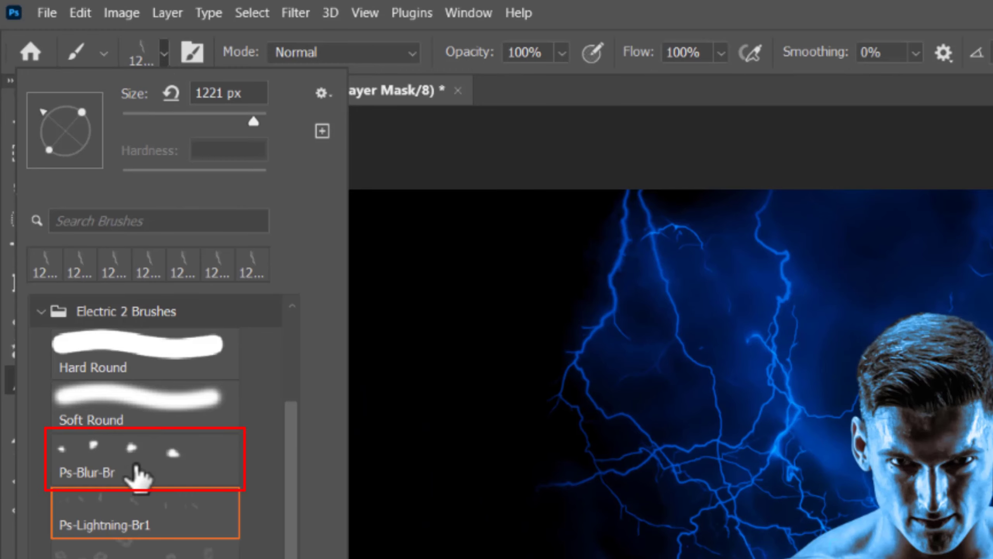
left_click(137, 474)
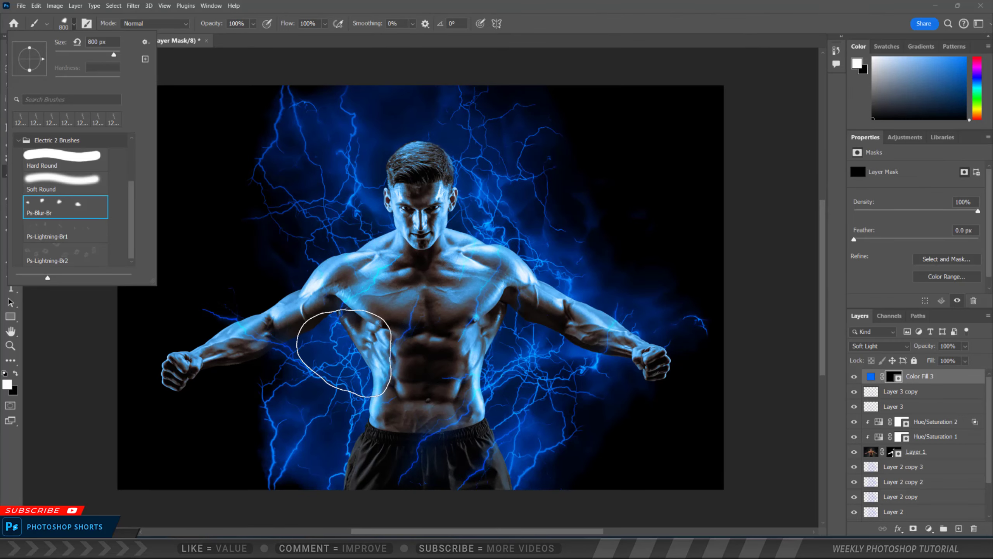
left_click(344, 353)
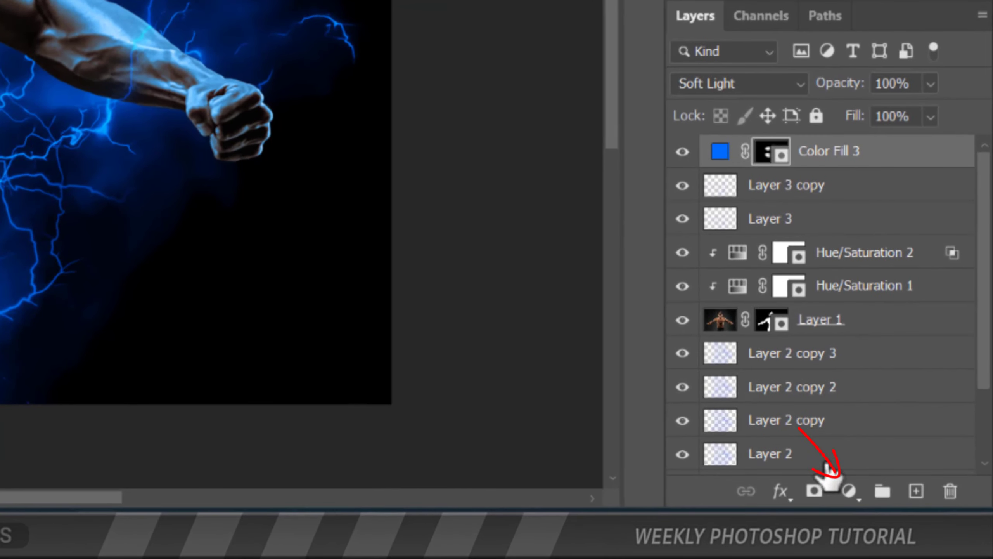
Add blue fill layer Color Fill 4 blended as Linear Dodge (Add)
left_click(847, 492)
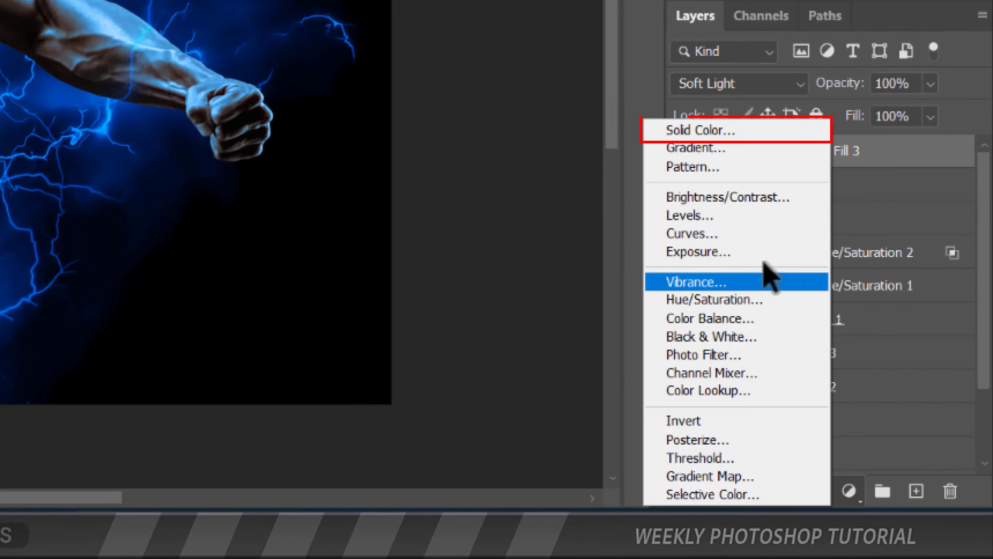
left_click(697, 131)
left_click(735, 122)
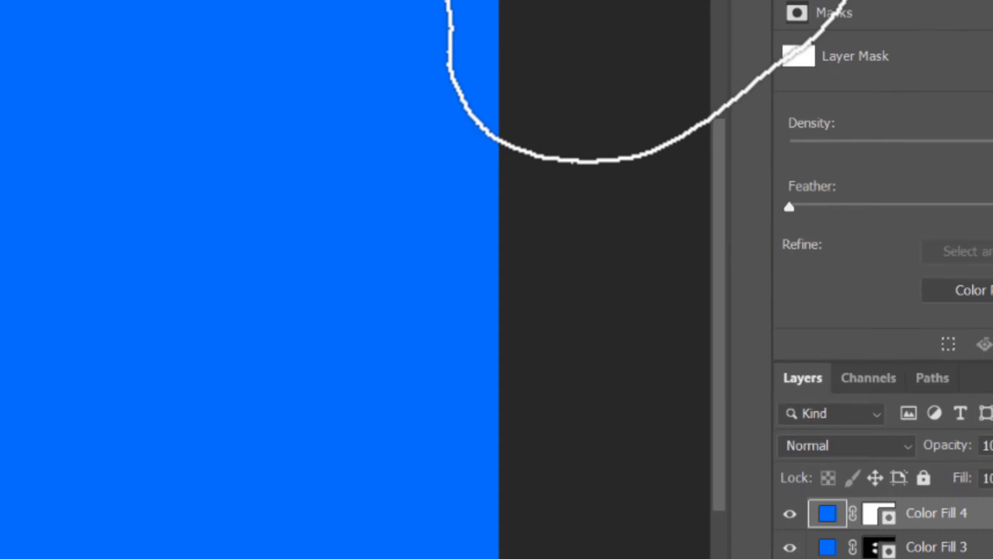
left_click(754, 95)
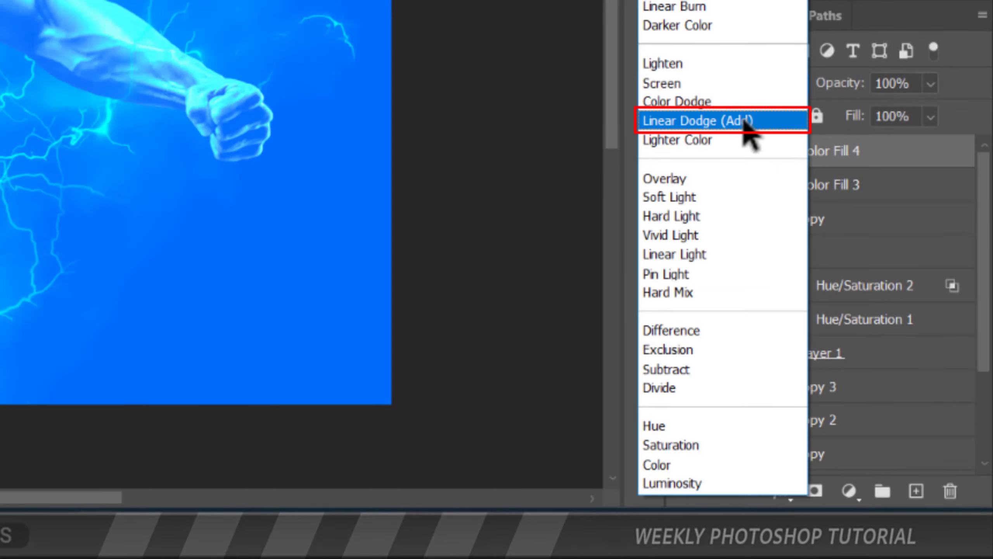
left_click(749, 123)
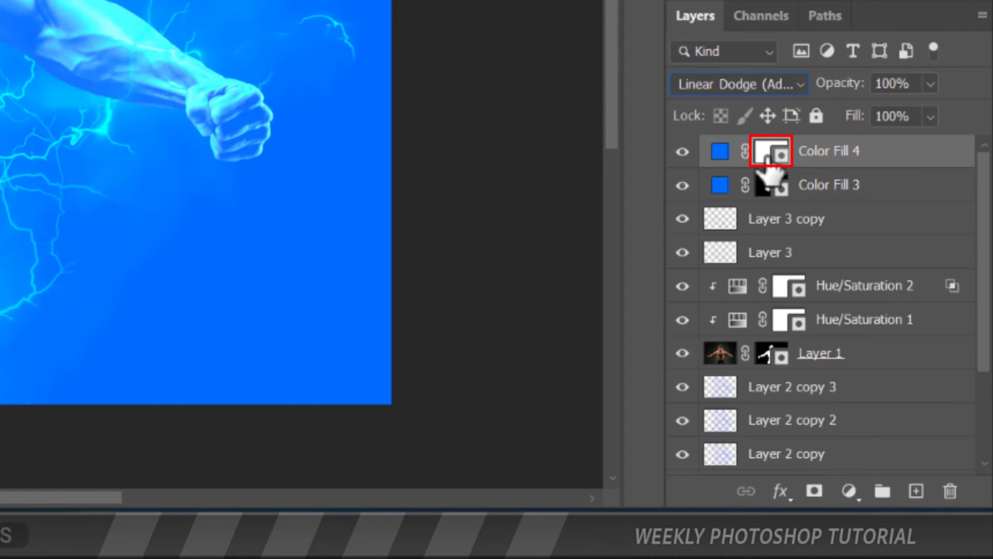
Invert Color Fill 4's mask and brush a faint blue glow into the left background
key("ctrl+i")
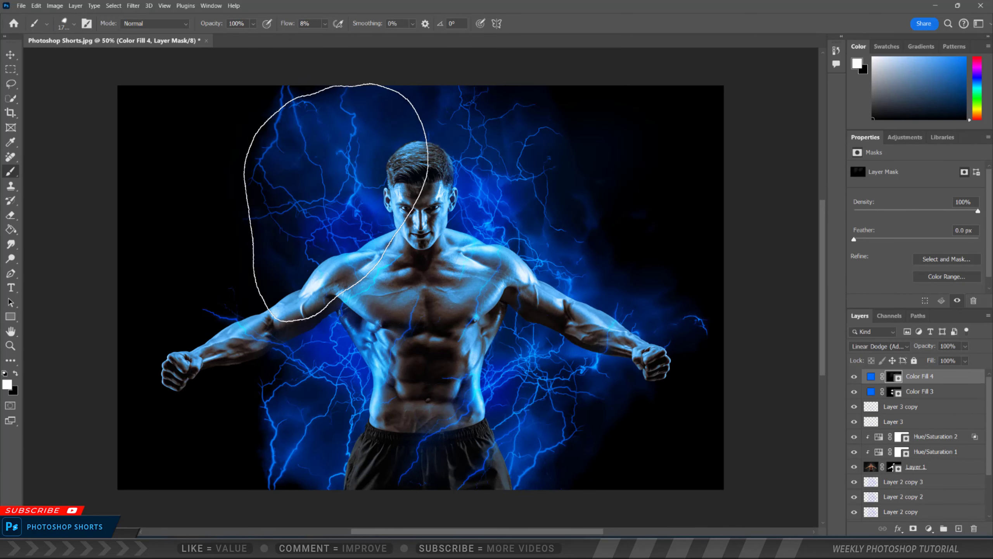
right_click(337, 400, "alt")
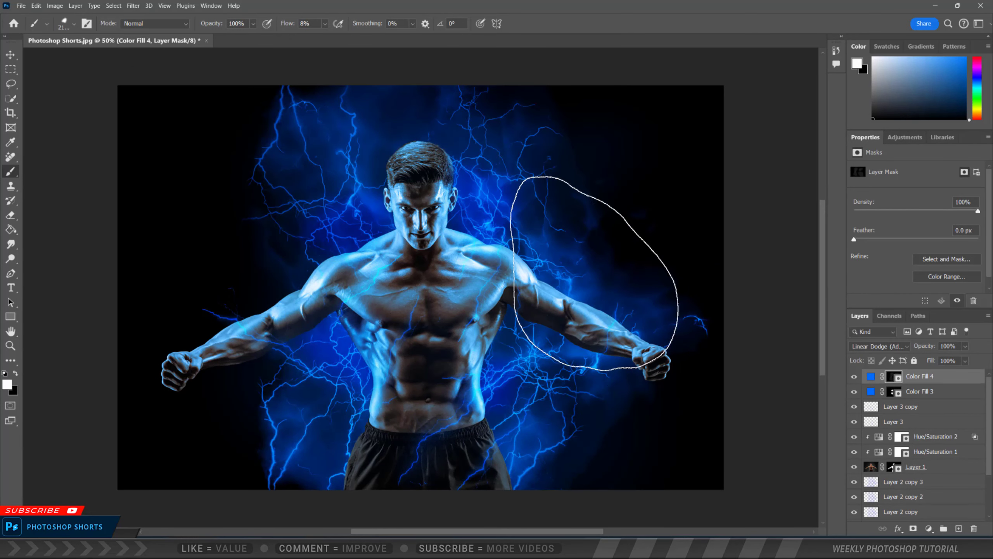
left_click_drag(632, 267, 356, 313)
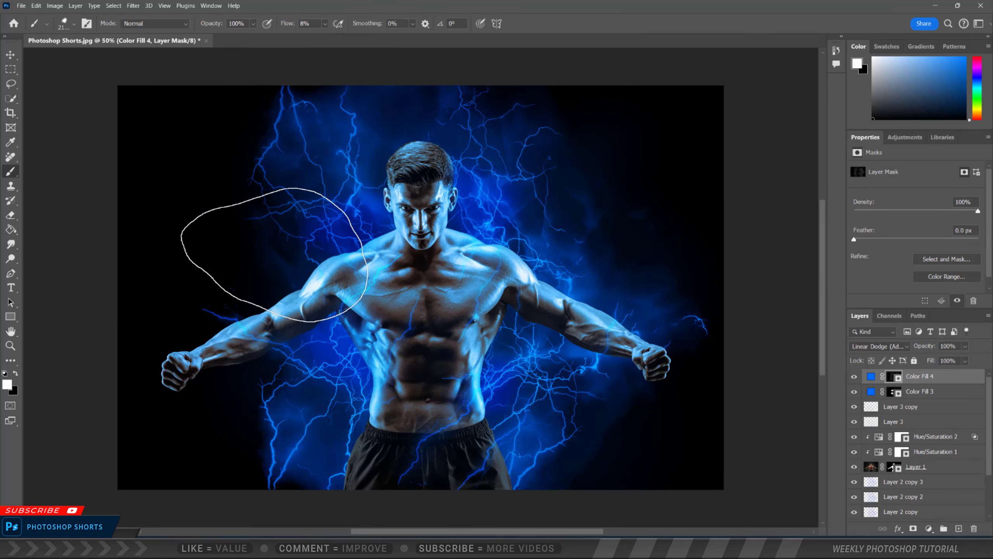